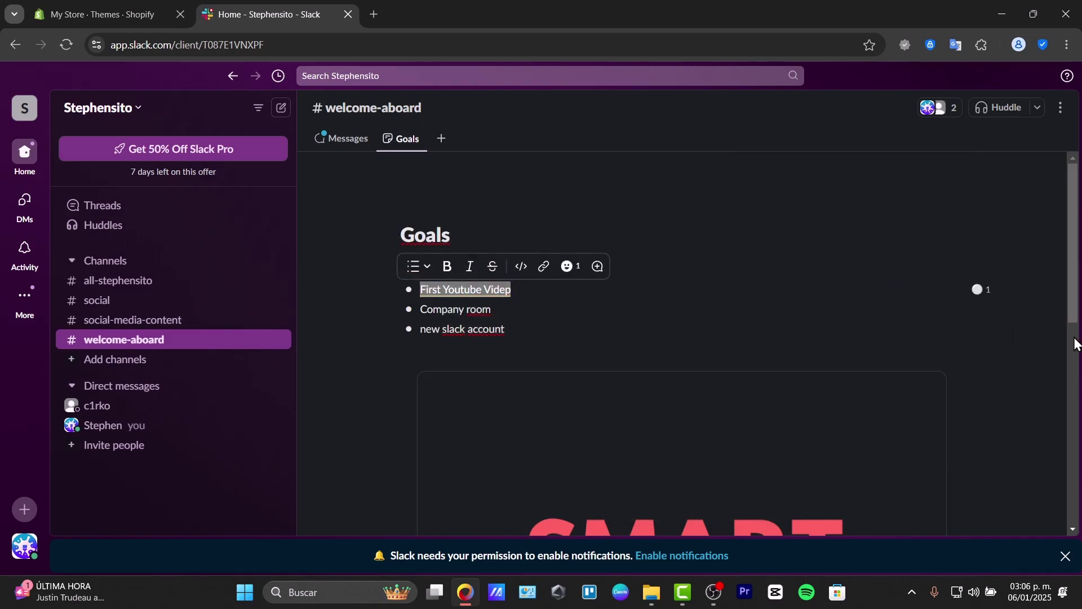
Step: Reply 'Is this really neccesary?' on the new slack account goal, then resolve the thread
click(994, 331)
text(Is)
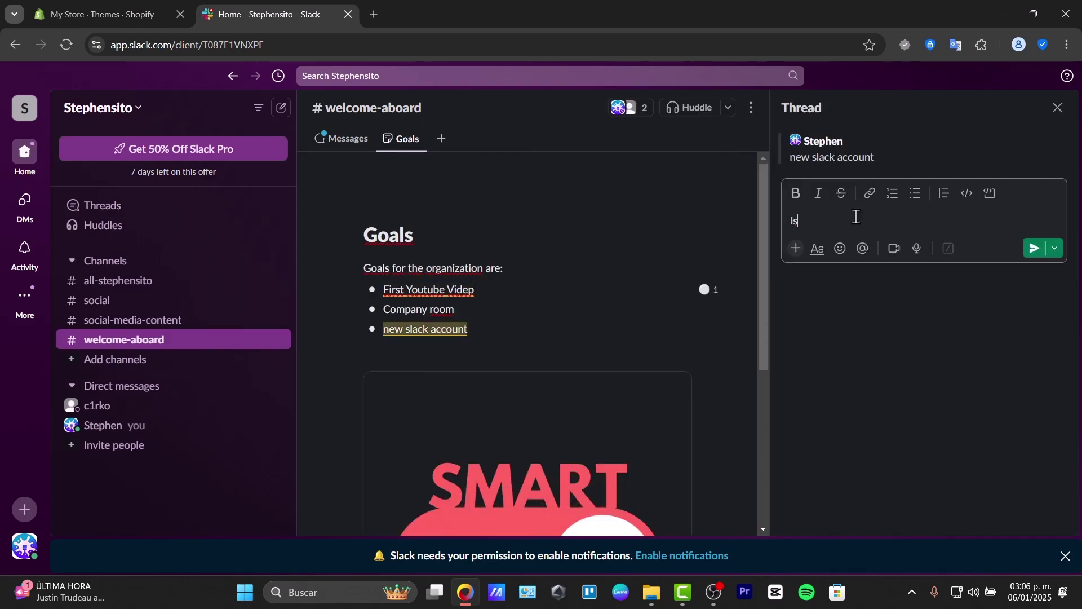
text( this really neccesary?)
key(Return)
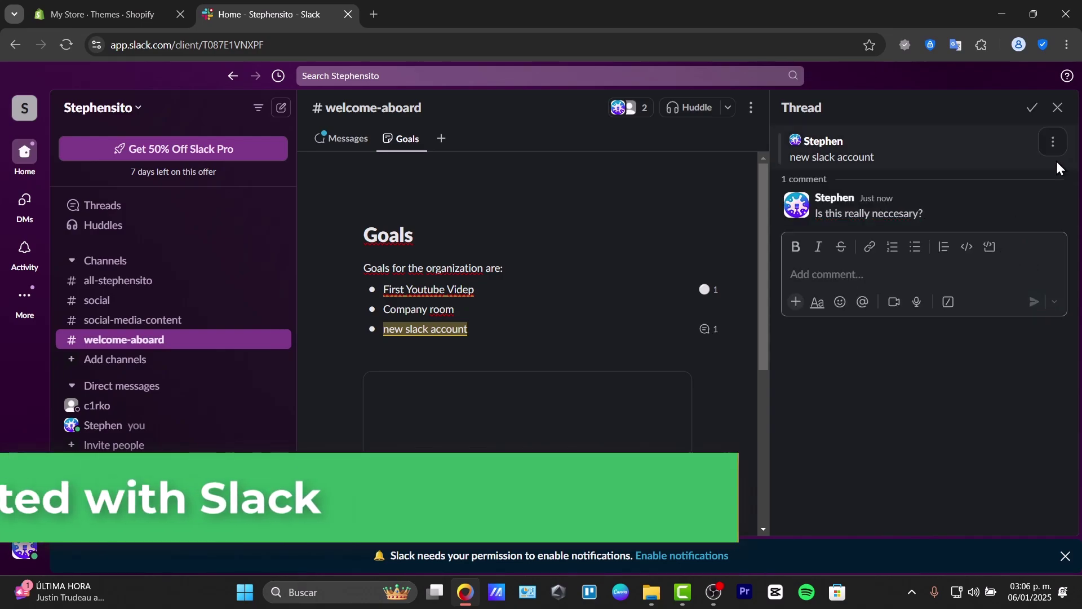
click(1033, 107)
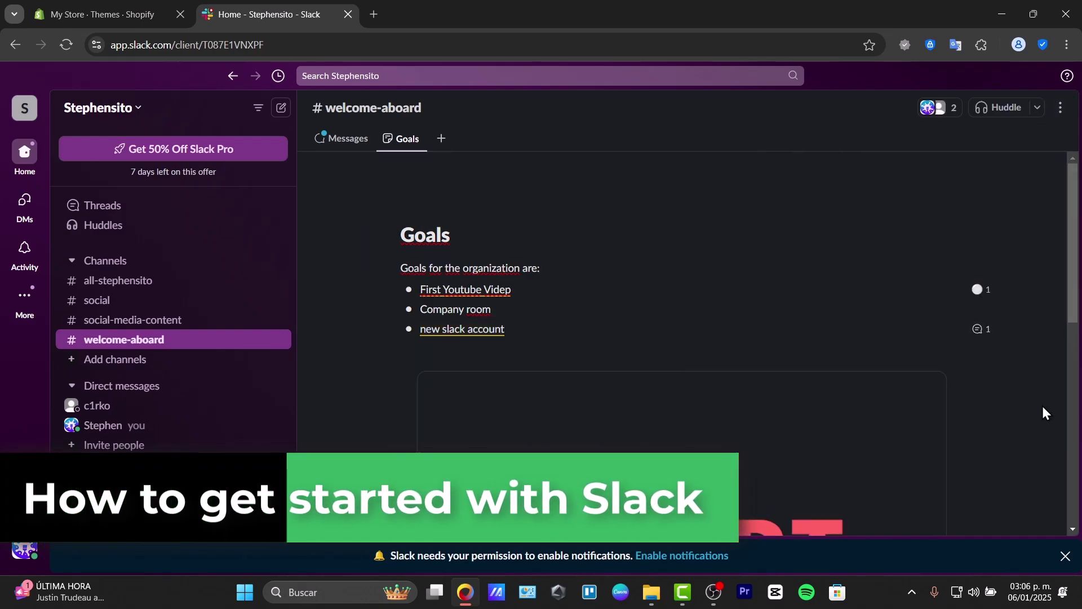
Step: Skip inviting people and return to the welcome-aboard channel messages
click(113, 445)
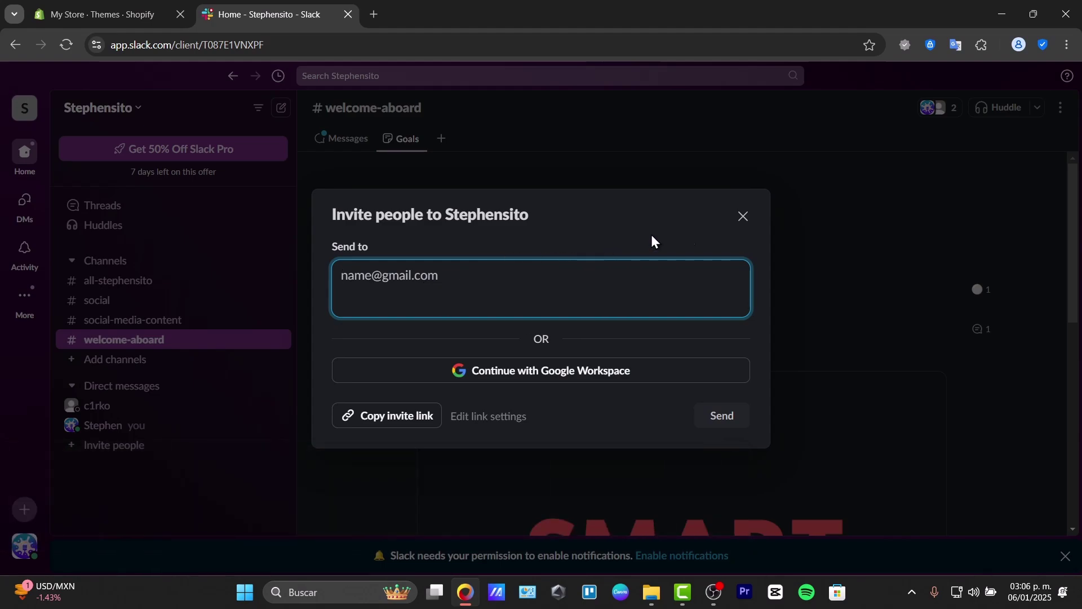
click(743, 216)
click(713, 420)
click(343, 138)
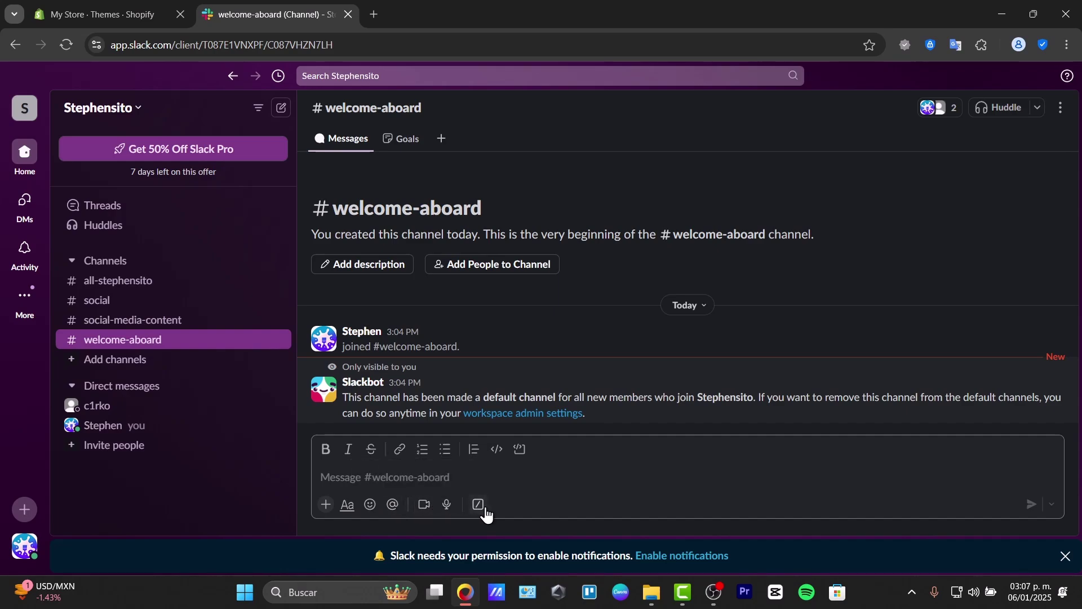
click(326, 504)
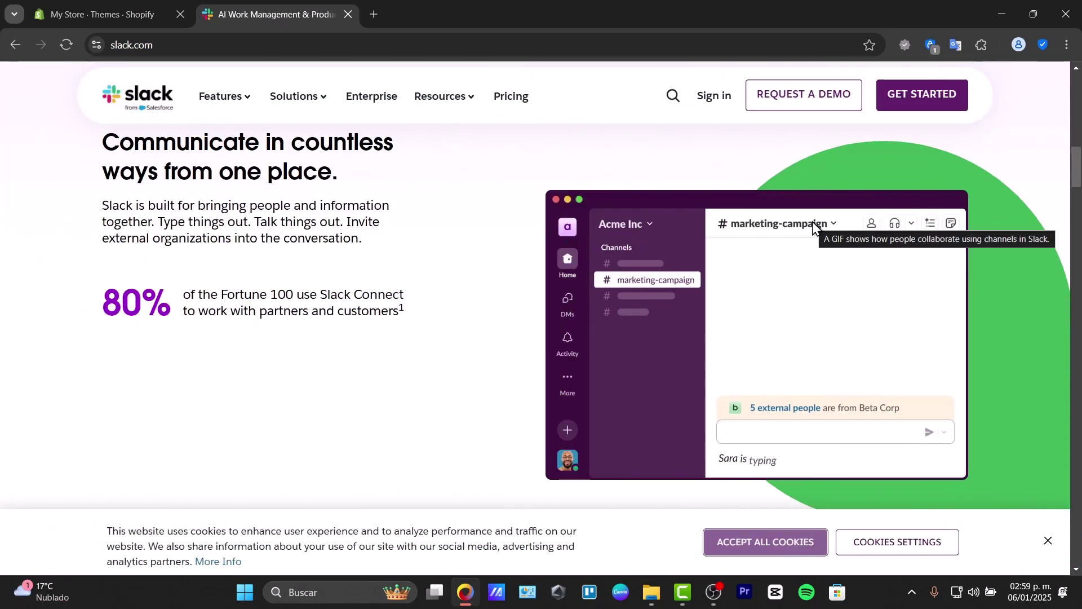
Step: Browse the slack.com homepage features down to the pricing plans, then choose GET STARTED
scroll(813, 222, down, 5)
scroll(813, 221, down, 5)
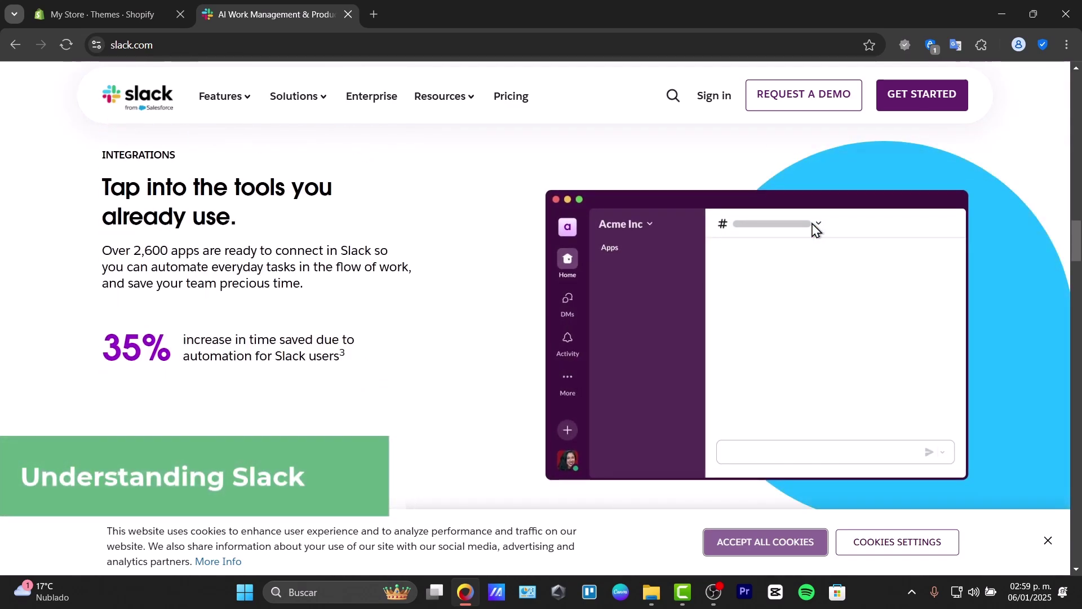
scroll(813, 224, down, 4)
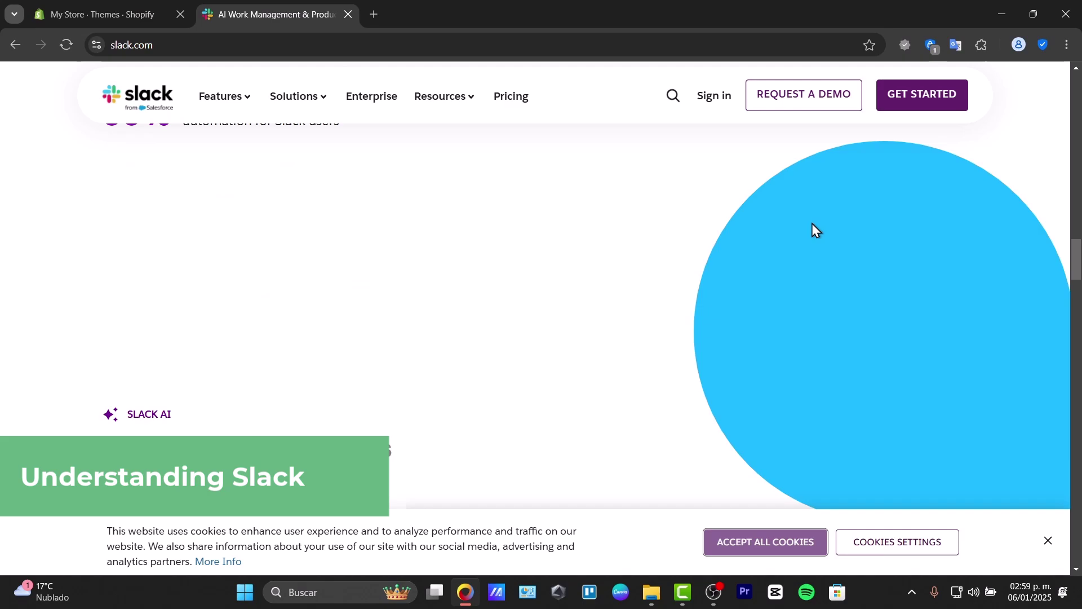
scroll(812, 224, down, 4)
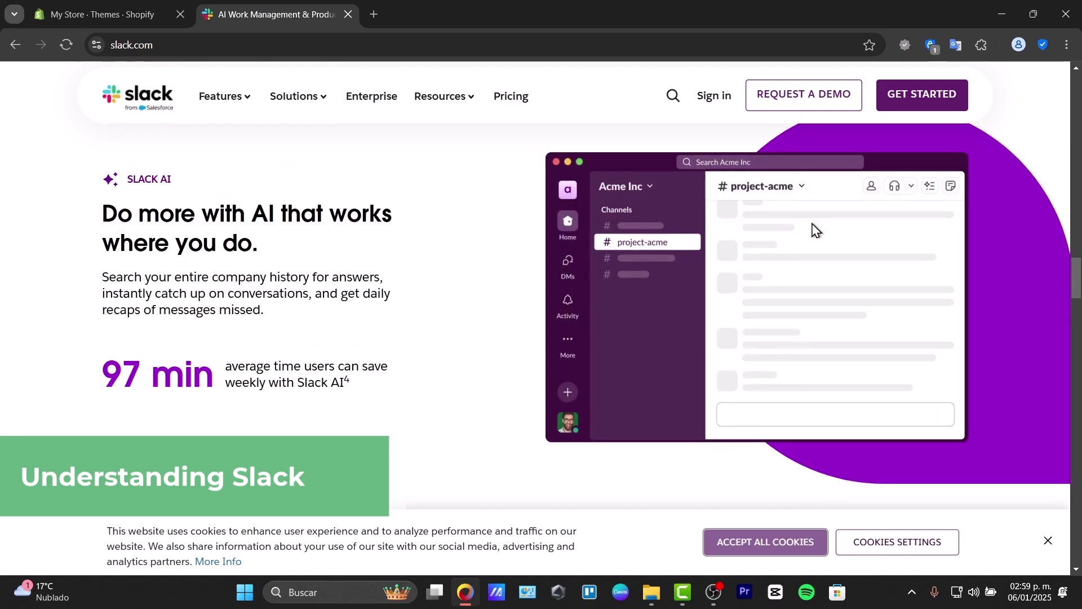
scroll(813, 229, down, 7)
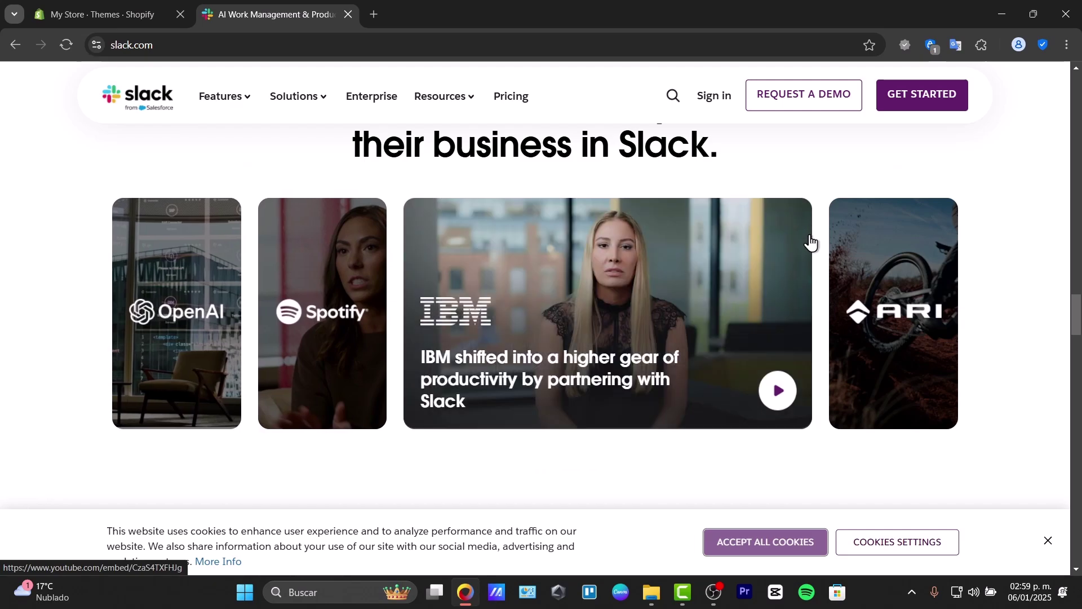
scroll(811, 243, down, 4)
scroll(811, 243, up, 4)
scroll(810, 243, down, 4)
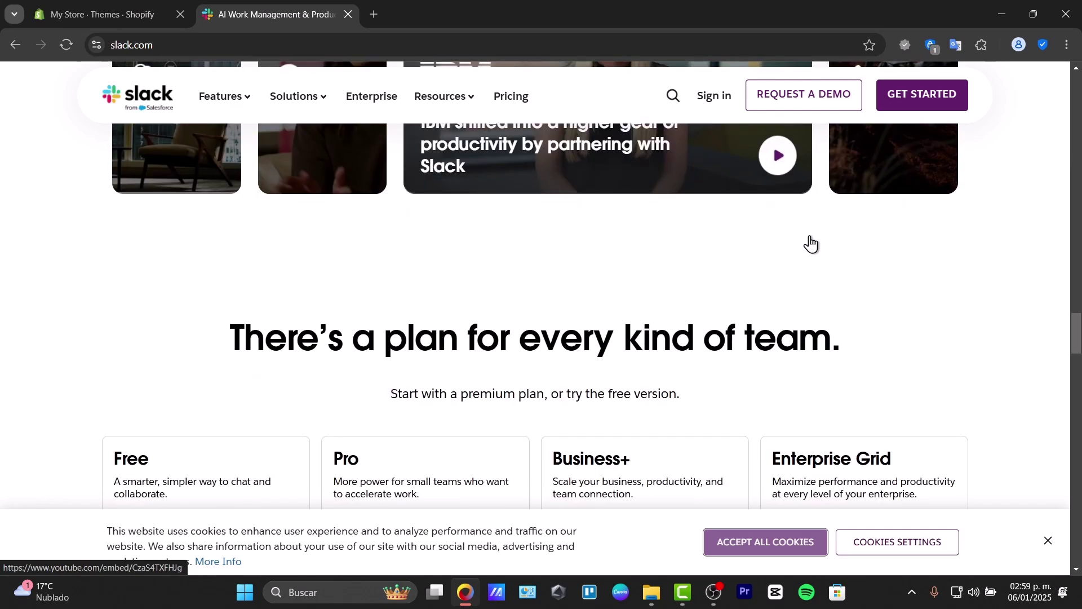
scroll(810, 243, down, 4)
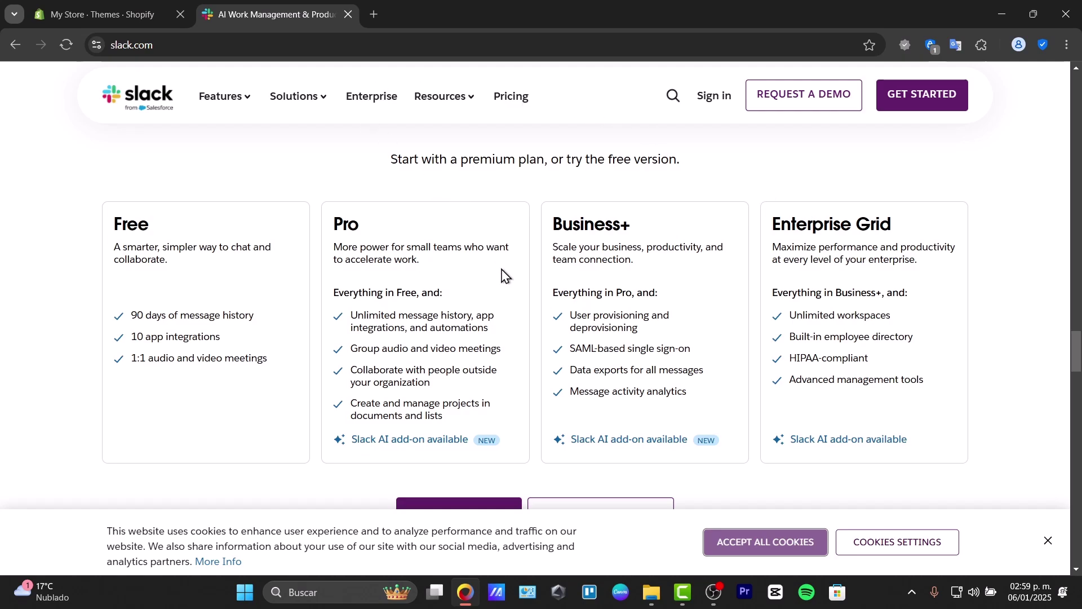
click(930, 94)
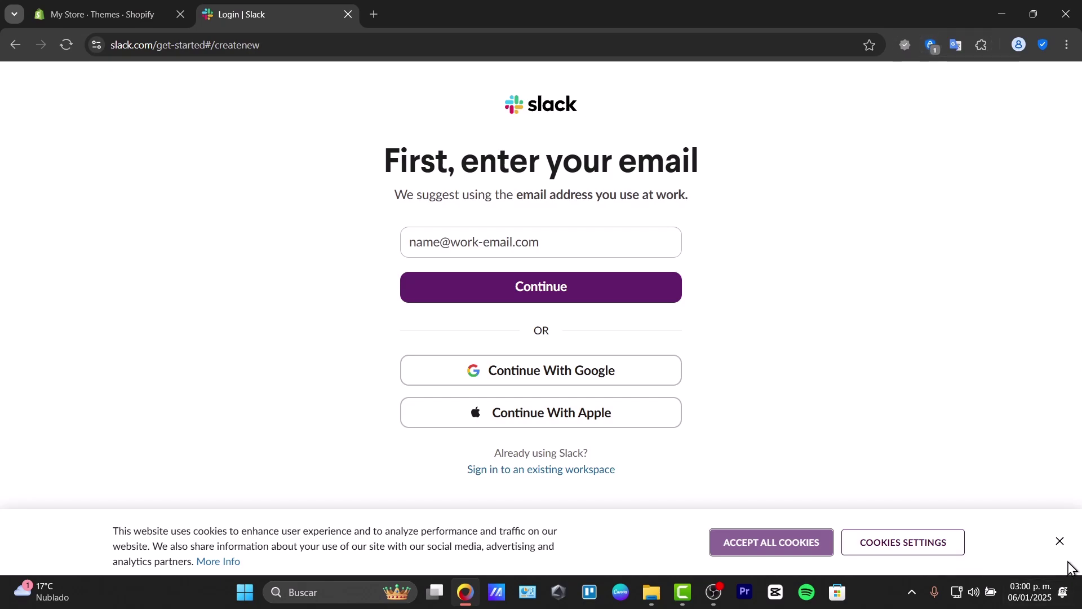
Step: Accept all cookies on the sign-up page and dismiss the saved email suggestions
click(824, 545)
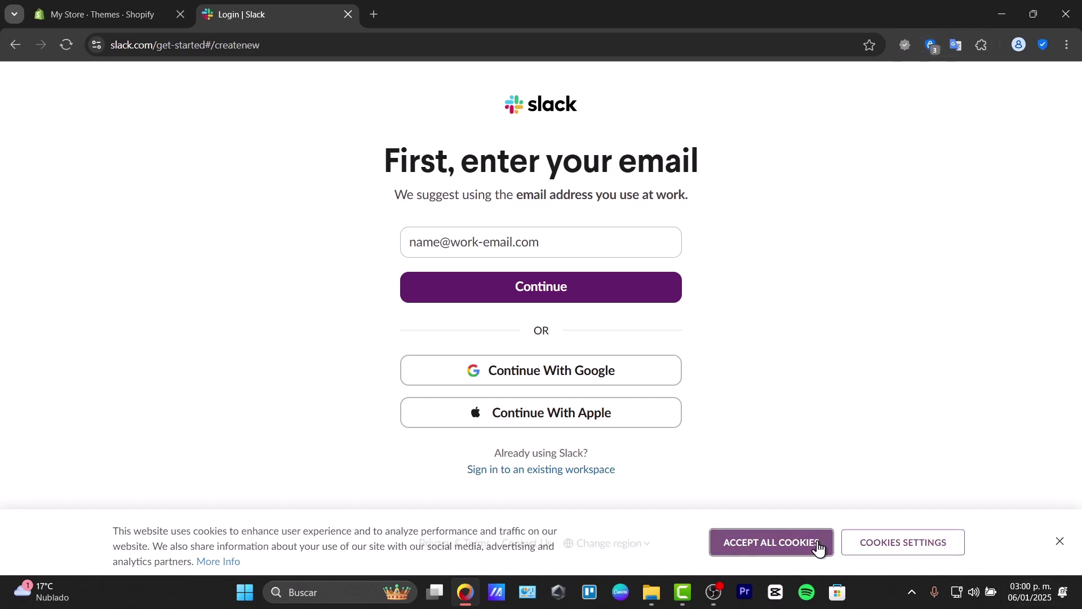
click(552, 237)
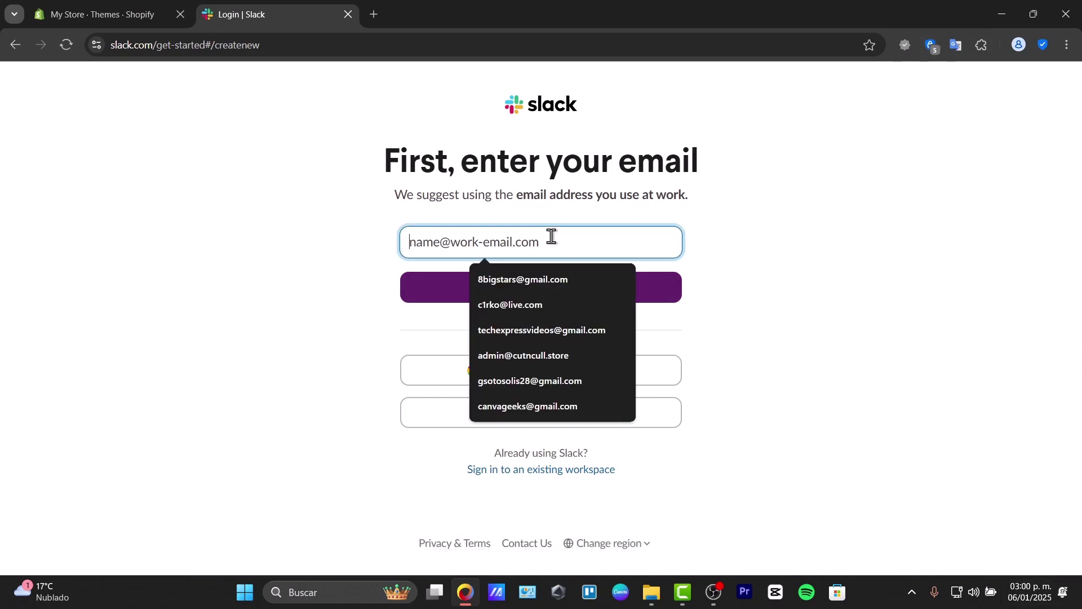
click(773, 262)
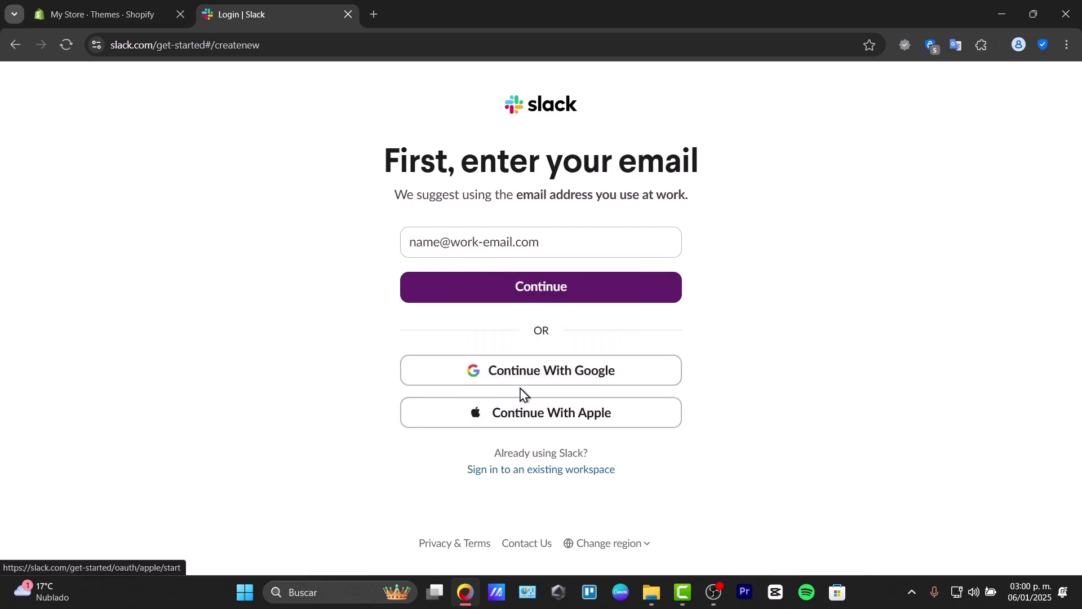
Step: Continue with Google, pick the Google account, and allow it to share details with Slack
click(479, 375)
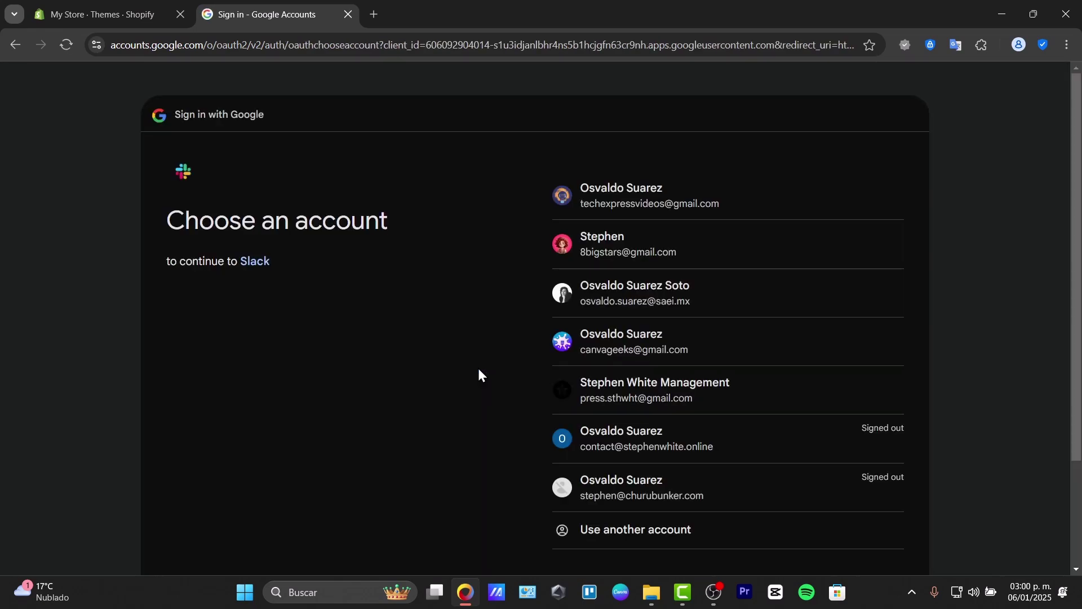
click(733, 351)
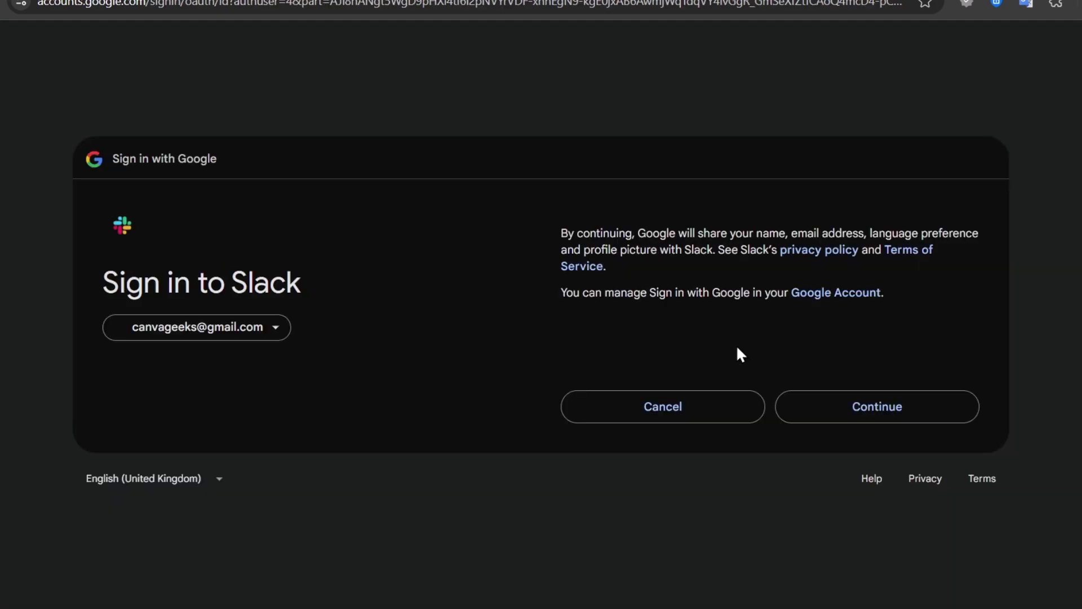
click(860, 397)
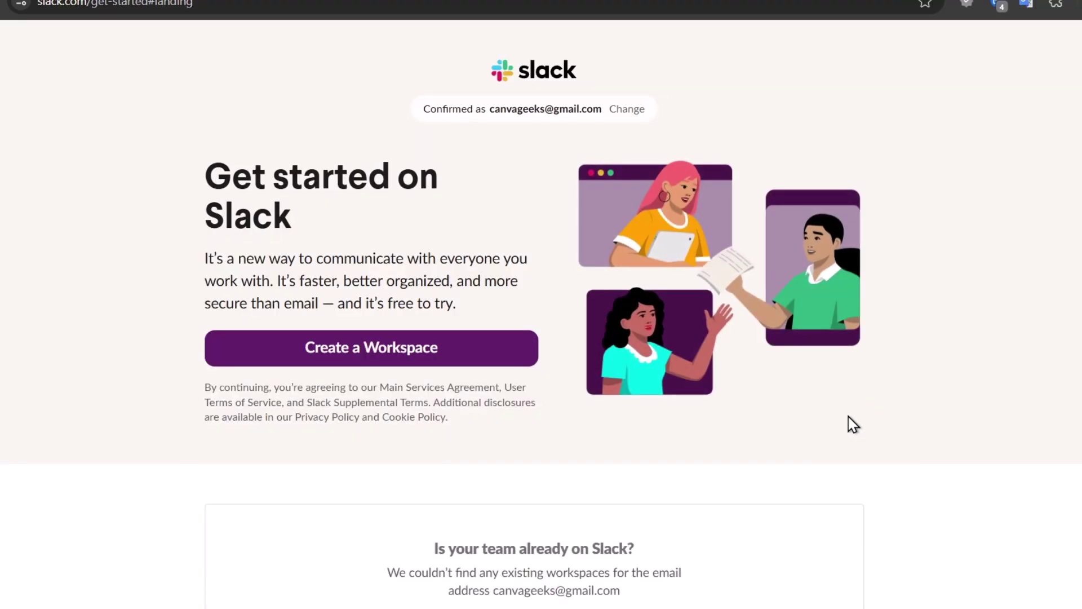
Step: Choose Create a Workspace on the Get started on Slack page
scroll(479, 382, down, 2)
scroll(479, 383, up, 2)
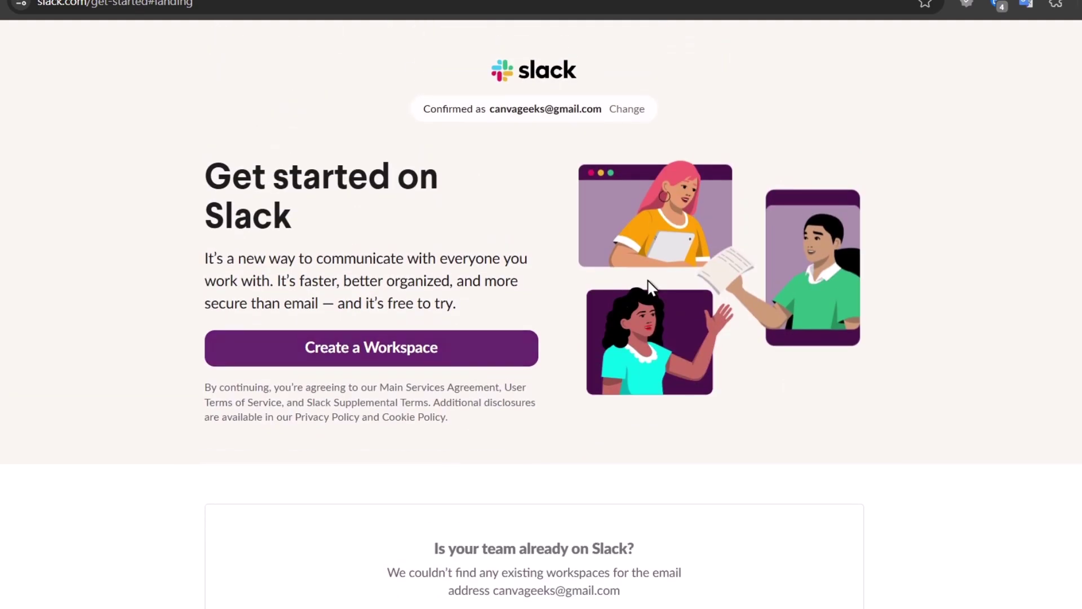
click(360, 350)
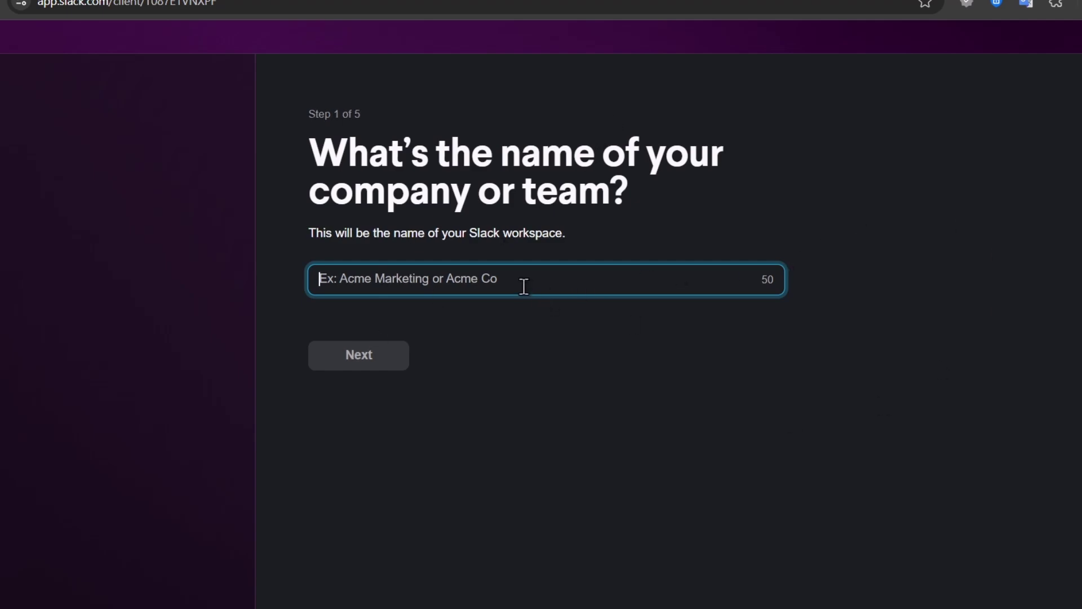
Step: Name the workspace Stephensito
text(Ste)
key(BackSpace)
key(BackSpace)
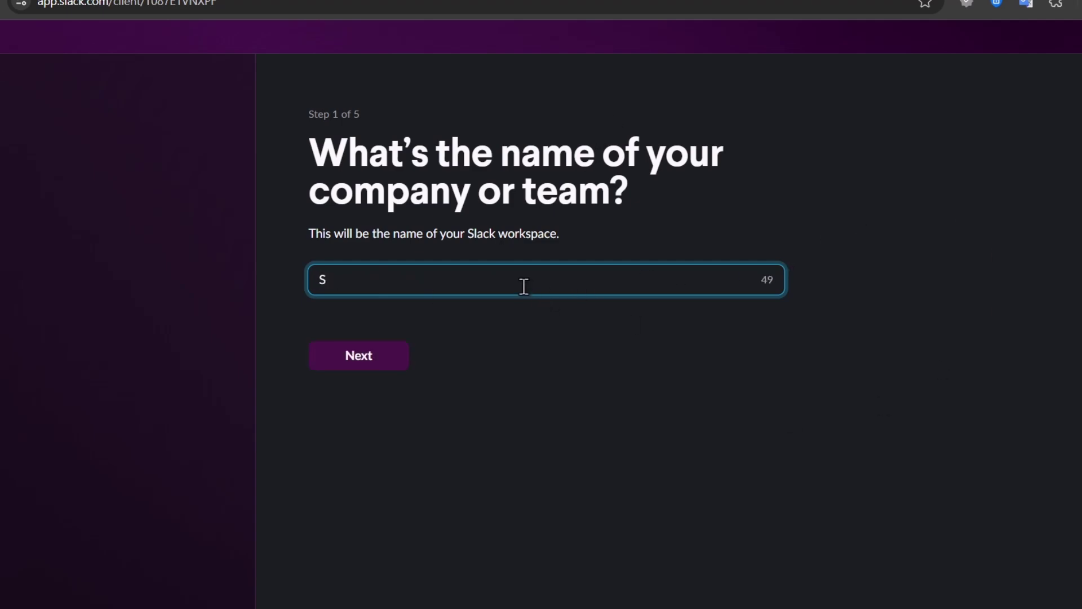
text(T)
key(BackSpace)
text(tephensito)
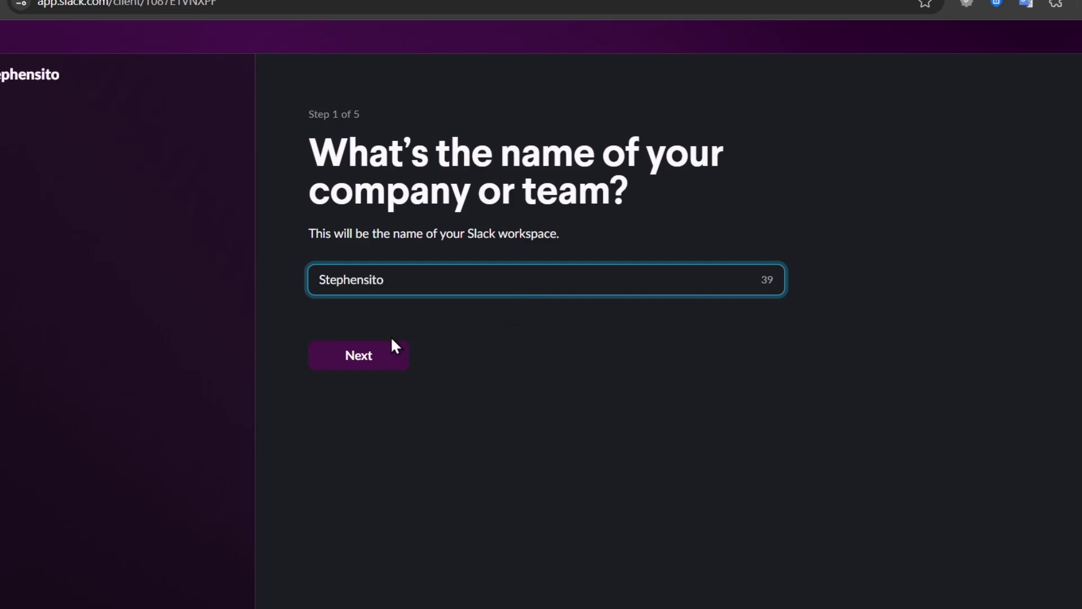
click(349, 361)
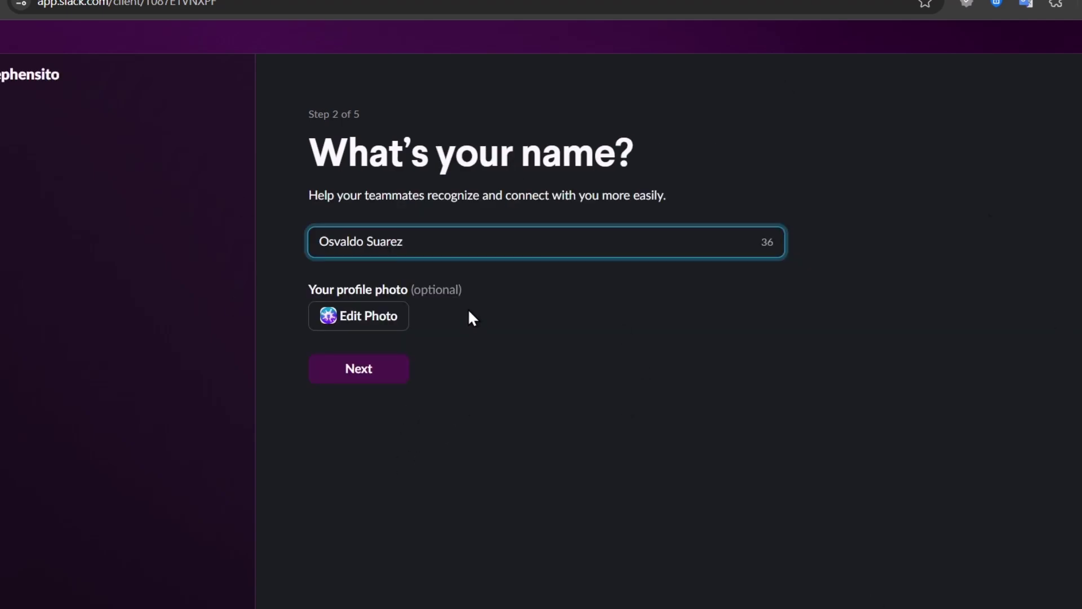
Step: Replace the prefilled display name with your own and invite a coworker by e-mail address
key(ctrl+shift+Left)
key(ctrl+shift+Left)
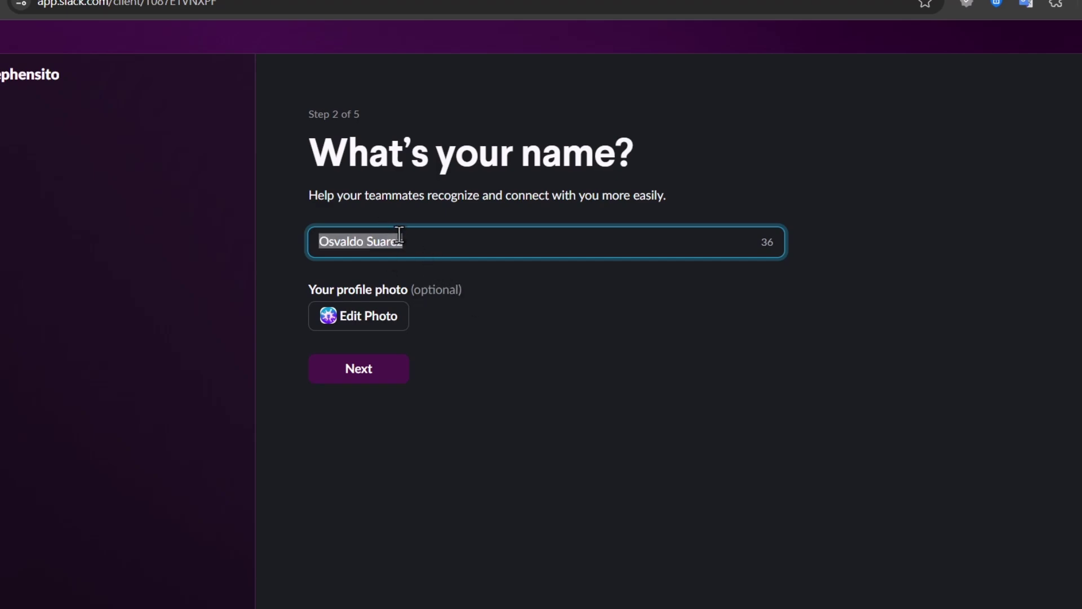
text(Stephen)
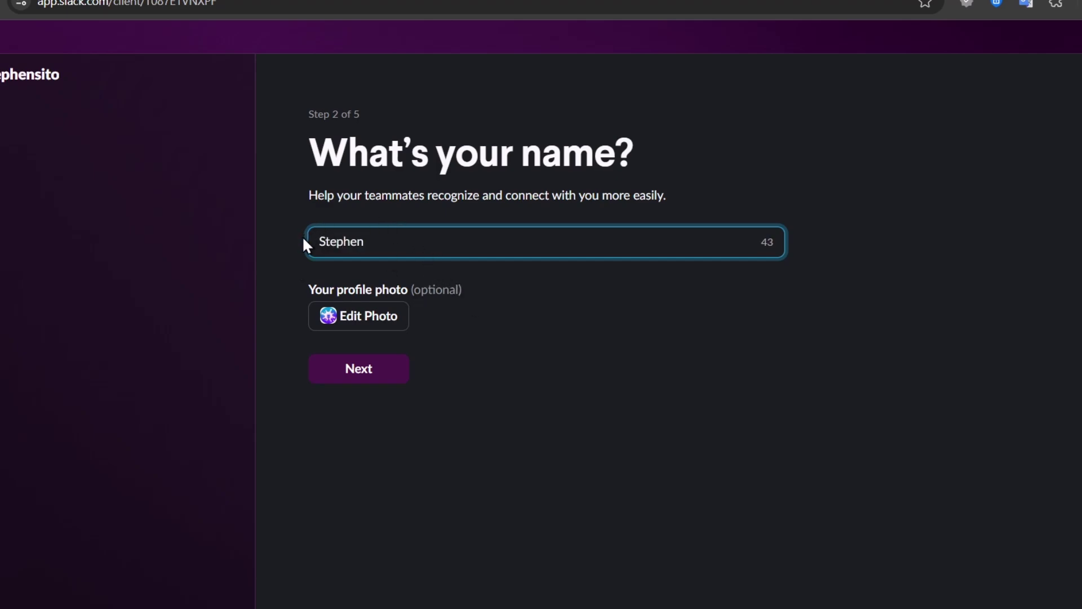
click(364, 365)
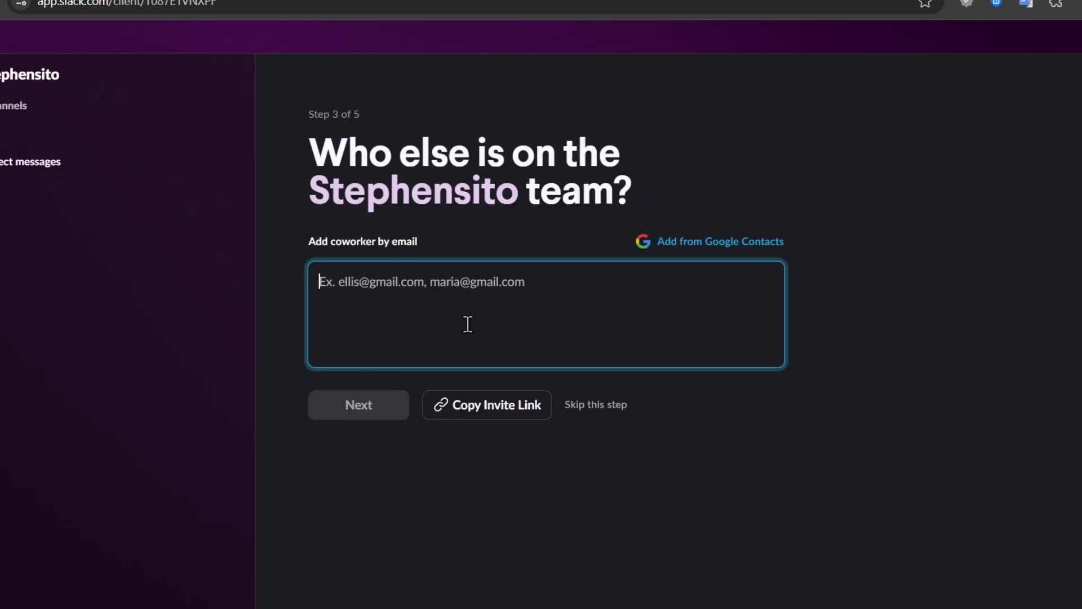
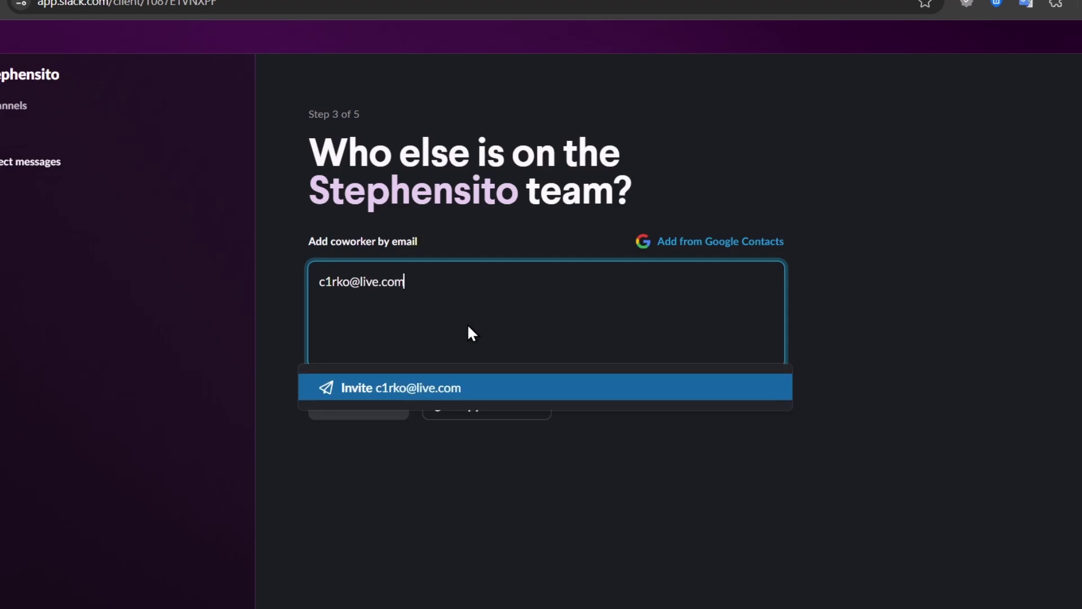
click(495, 394)
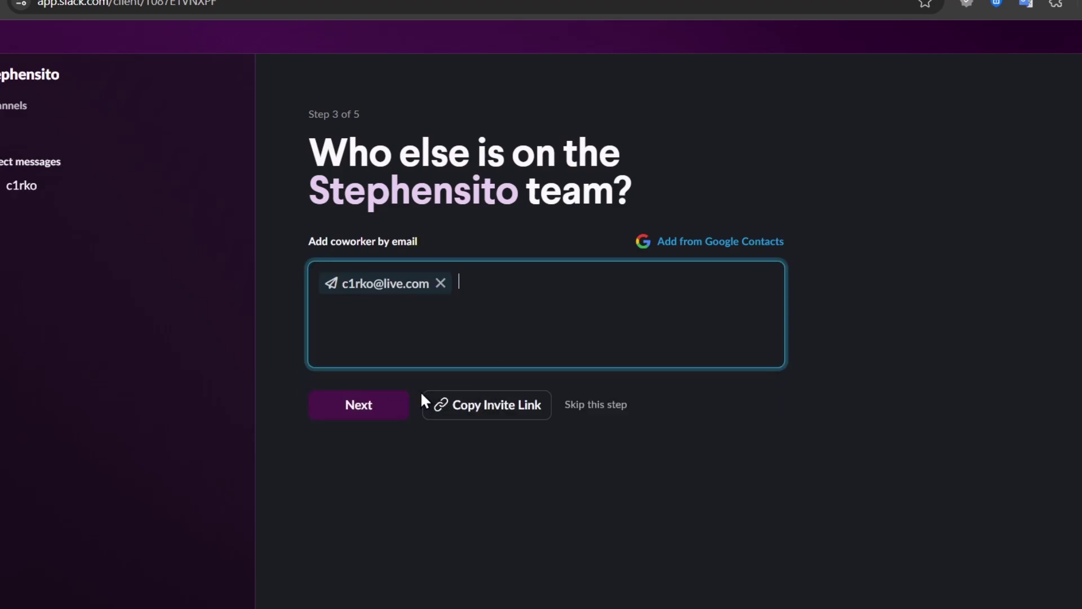
Step: Enter 'Social Media Content' as the team's project and start on the Free plan
click(374, 403)
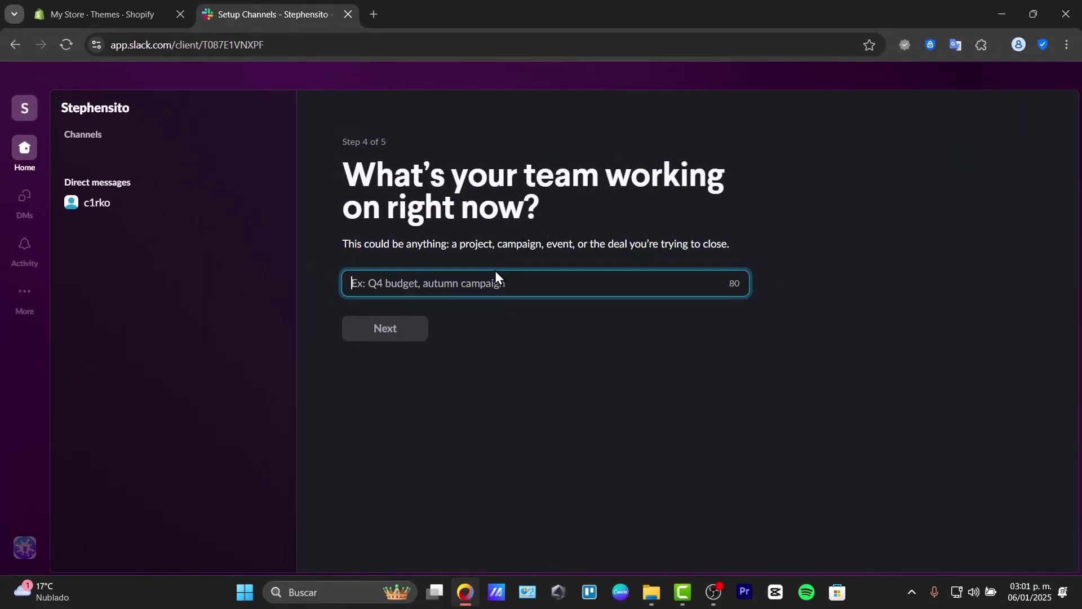
text(Social Media Content)
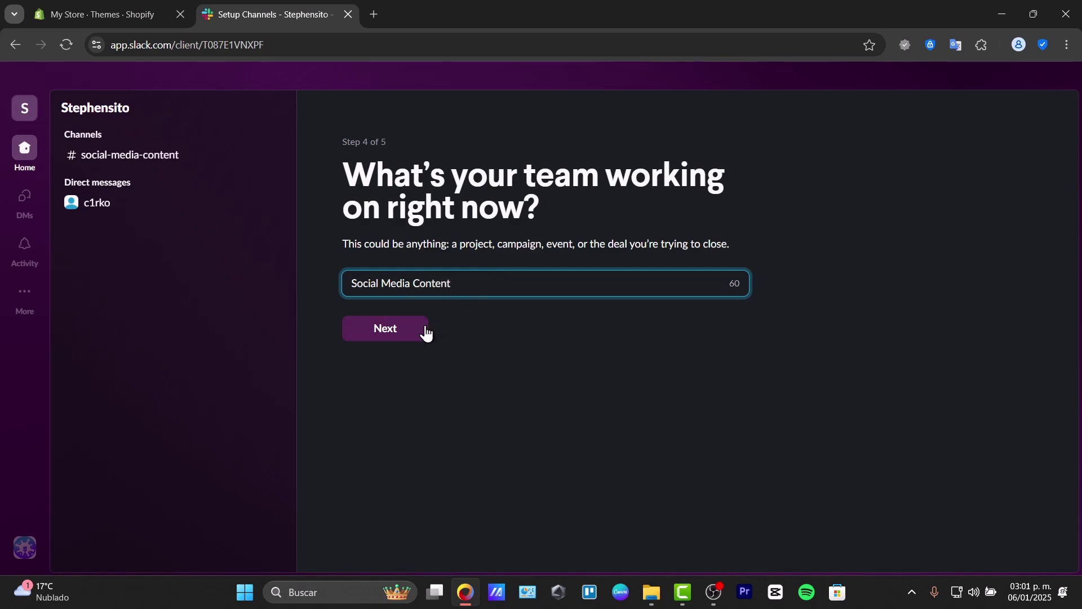
click(424, 332)
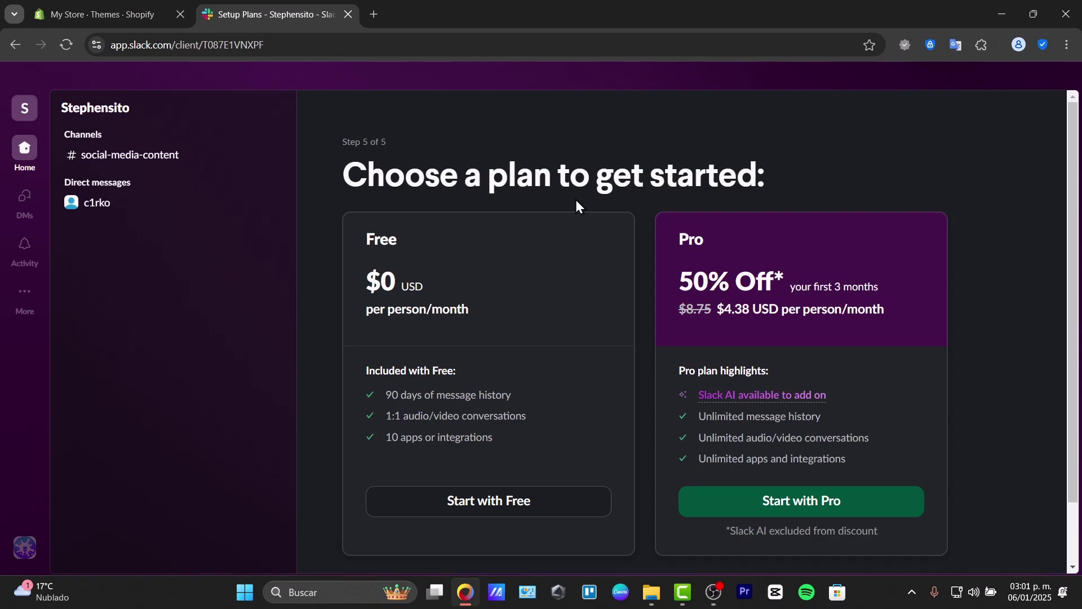
click(499, 506)
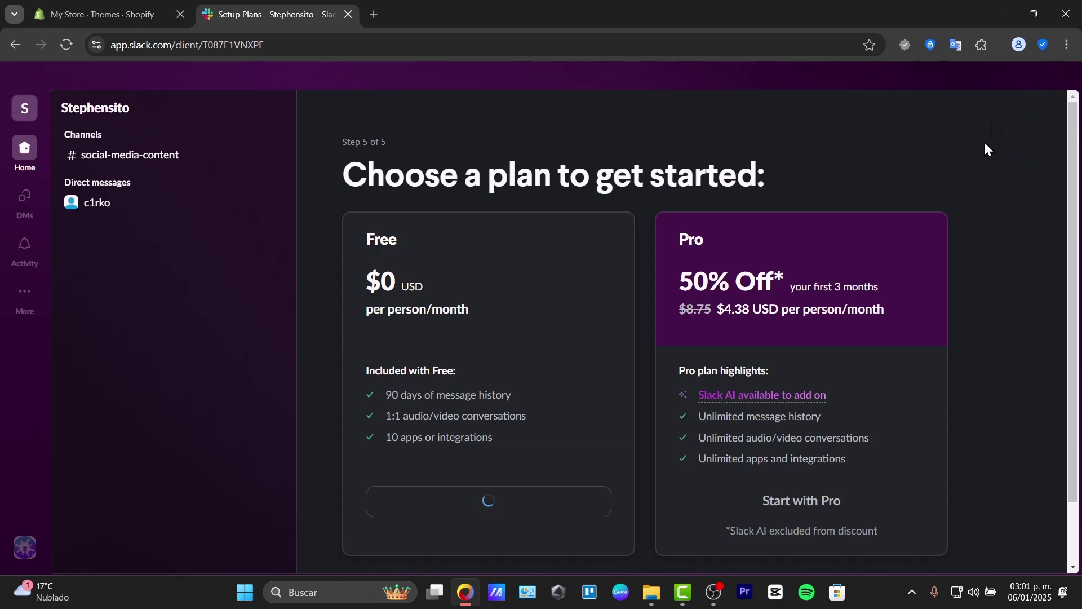
Step: Wait for the Stephensito workspace to finish loading on #social-media-content
scroll(940, 386, down, 2)
scroll(940, 386, up, 2)
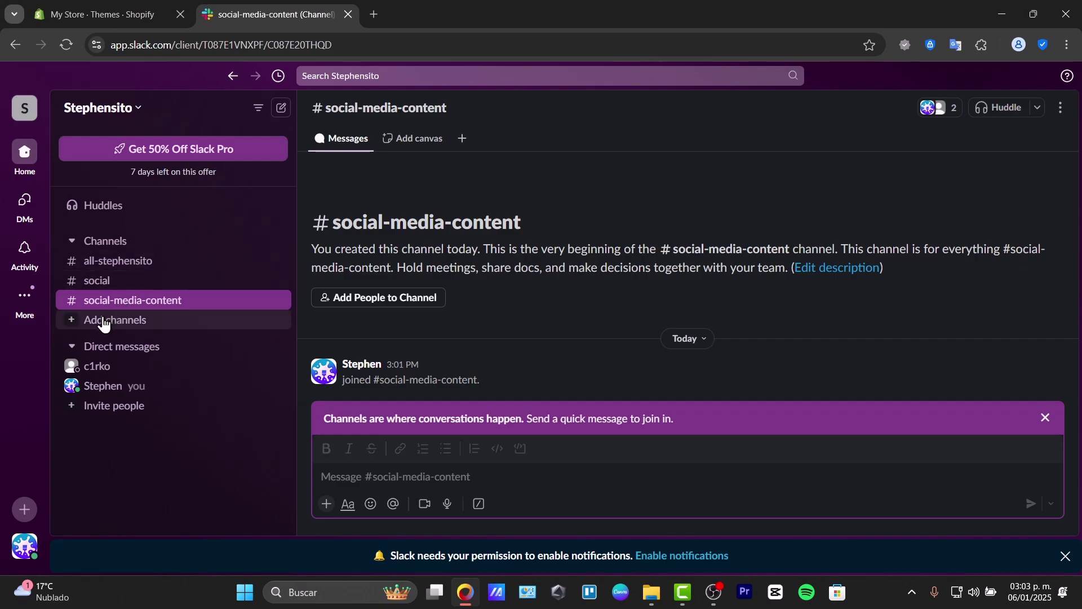
Step: Start a new channel from Add channels and preview the Project starter kit template
click(79, 321)
click(75, 323)
click(76, 322)
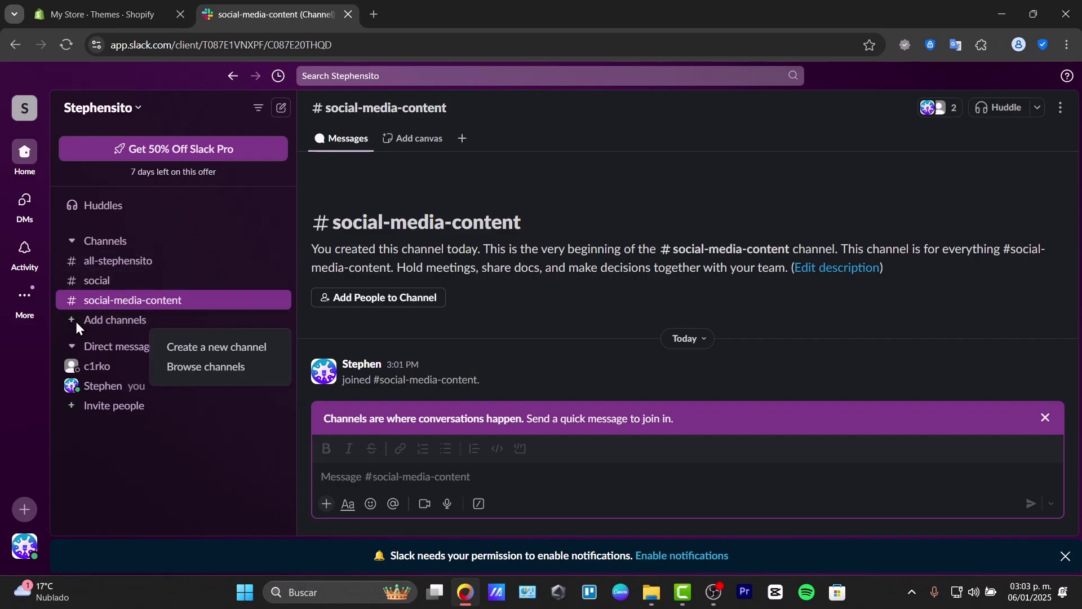
click(193, 348)
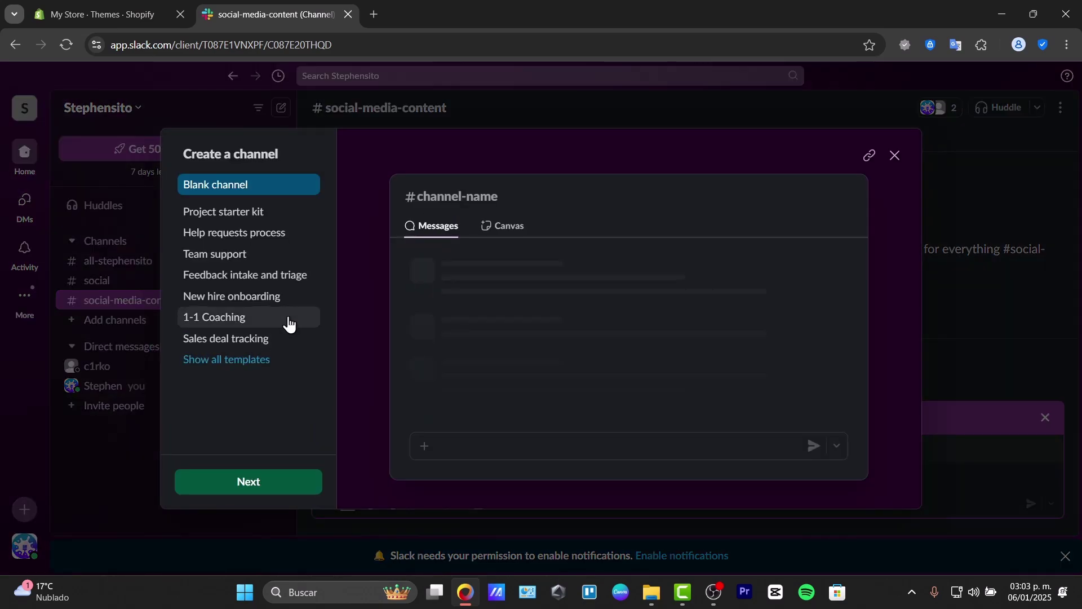
click(227, 223)
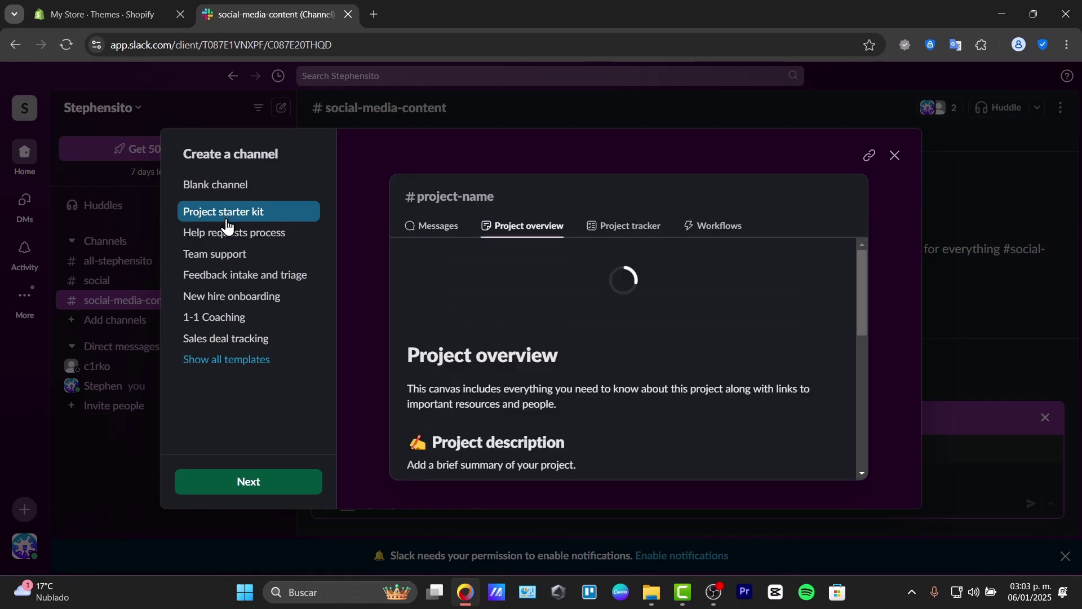
scroll(786, 404, down, 5)
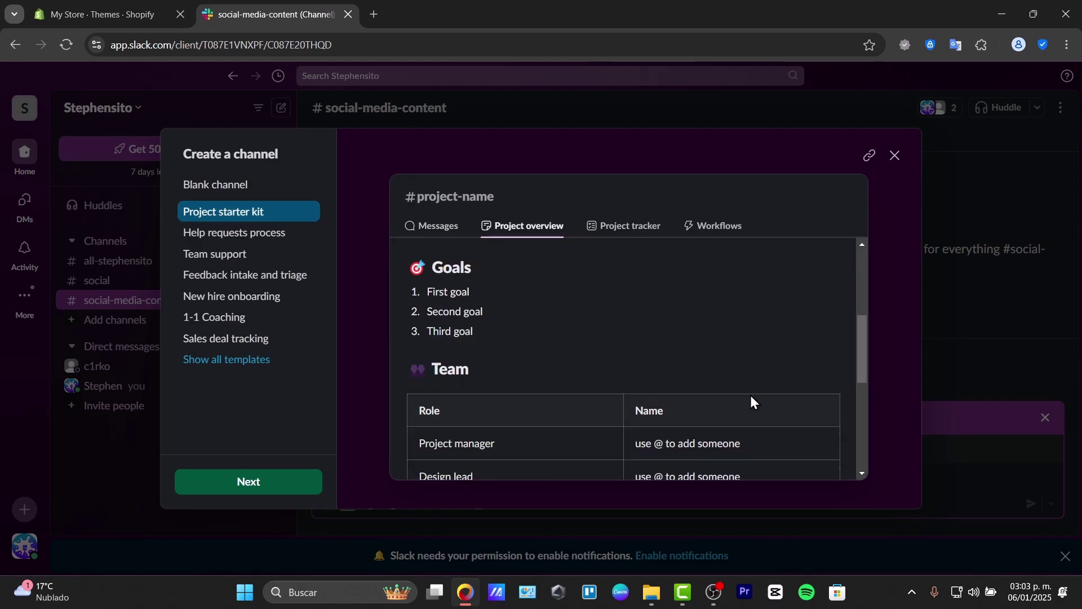
scroll(752, 400, down, 8)
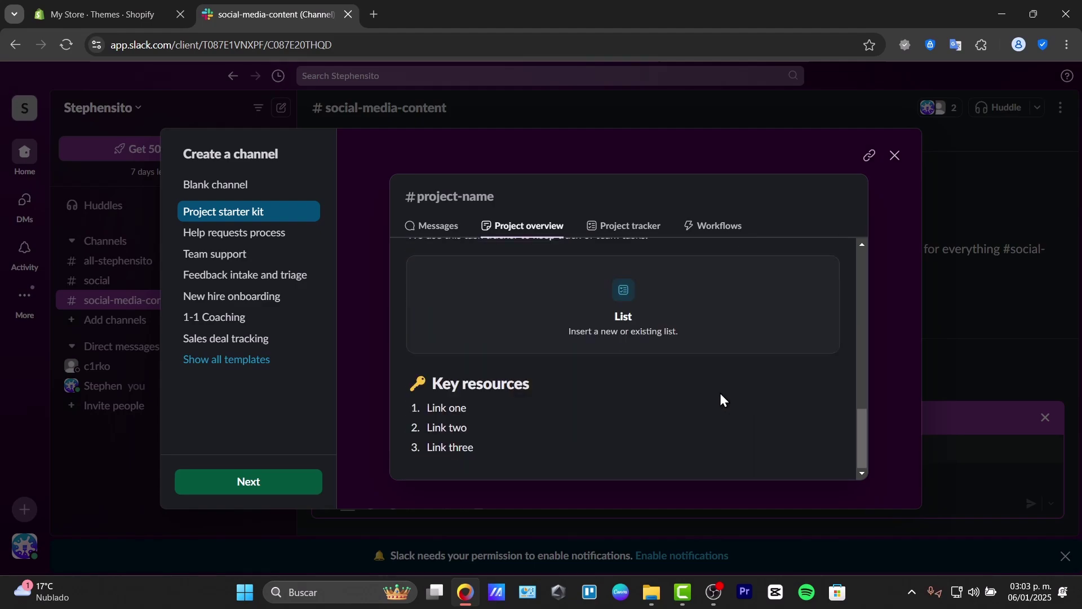
Step: Preview the Help requests, Team support, Feedback intake, New hire onboarding and Sales deal templates, then reselect Blank channel
click(223, 241)
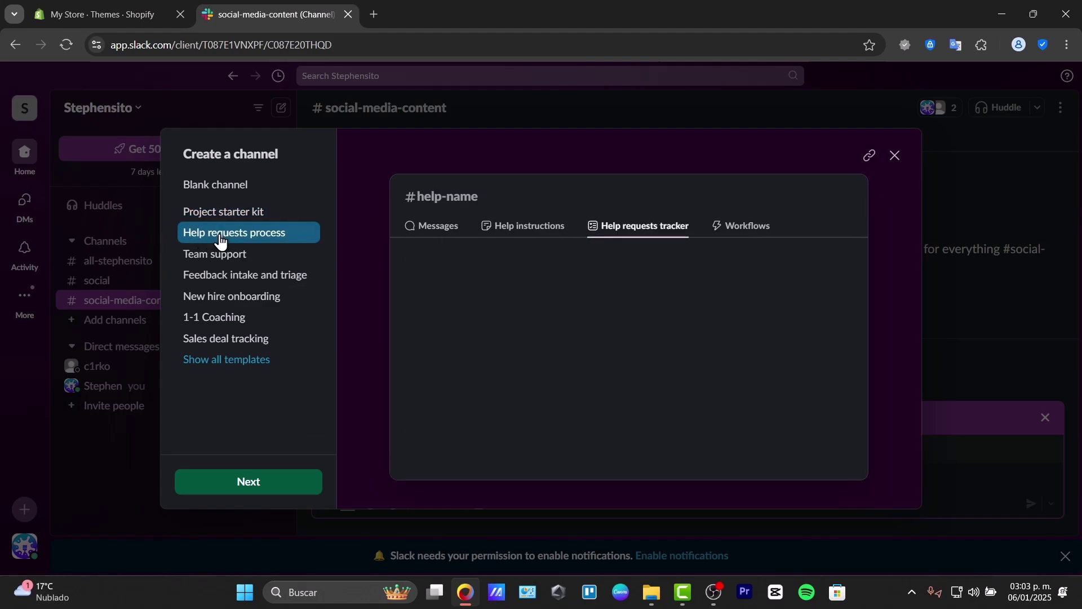
click(228, 254)
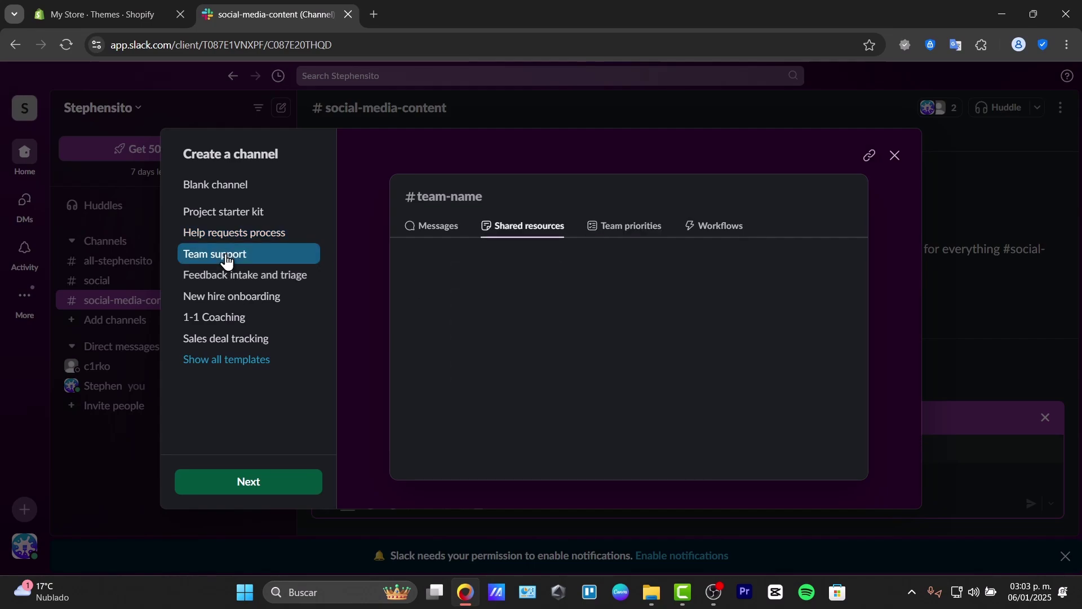
click(231, 276)
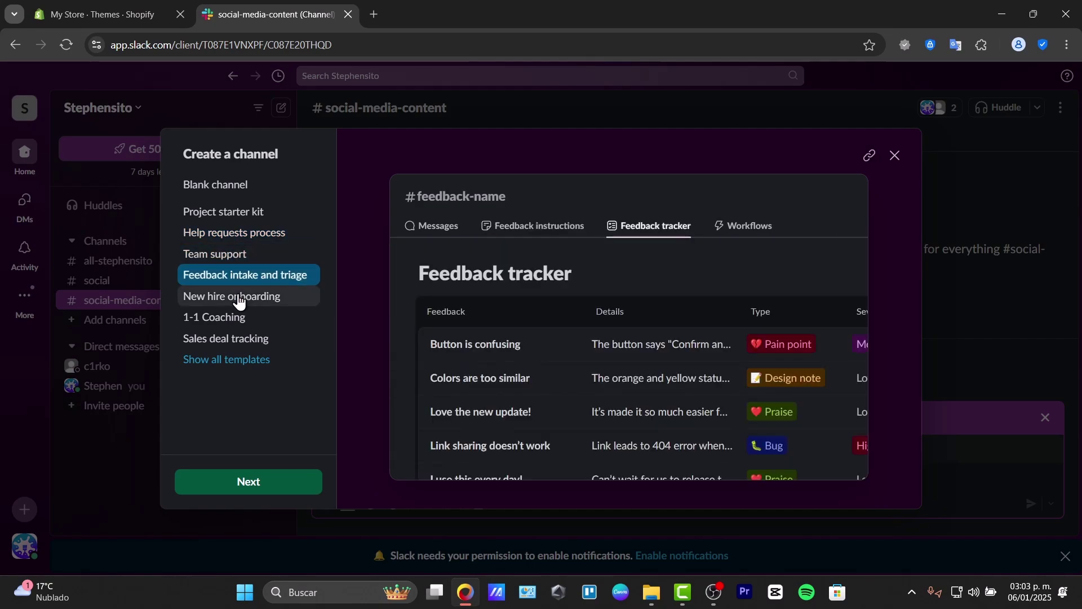
click(240, 300)
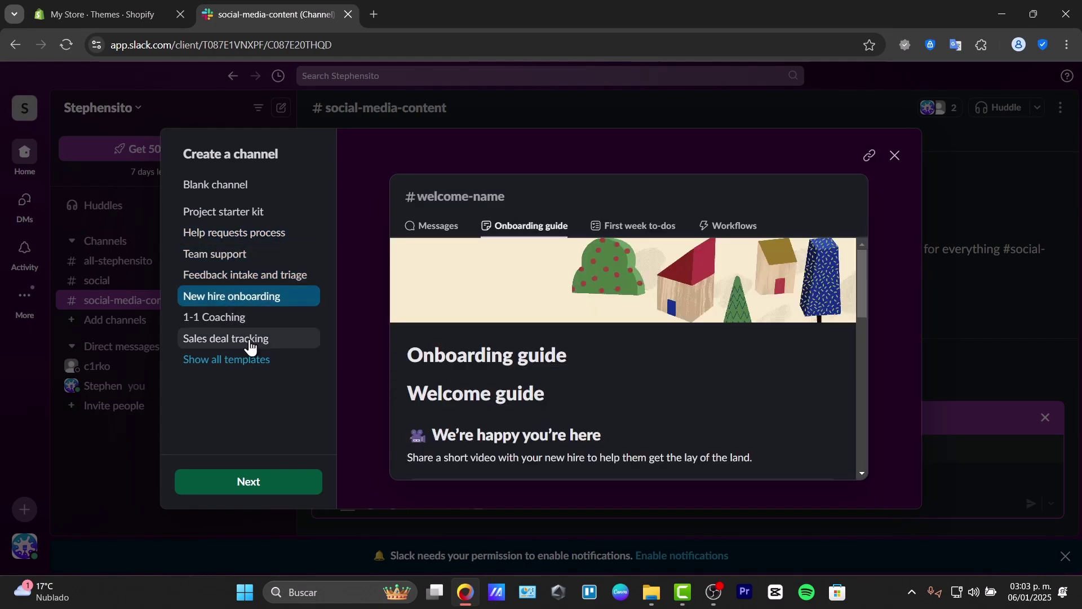
click(250, 343)
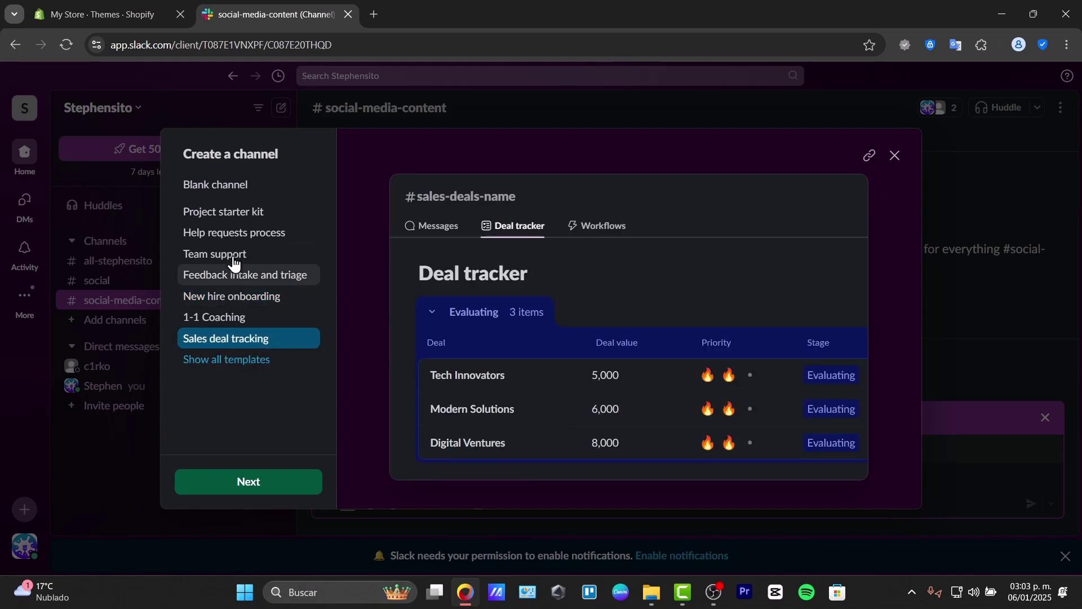
click(240, 192)
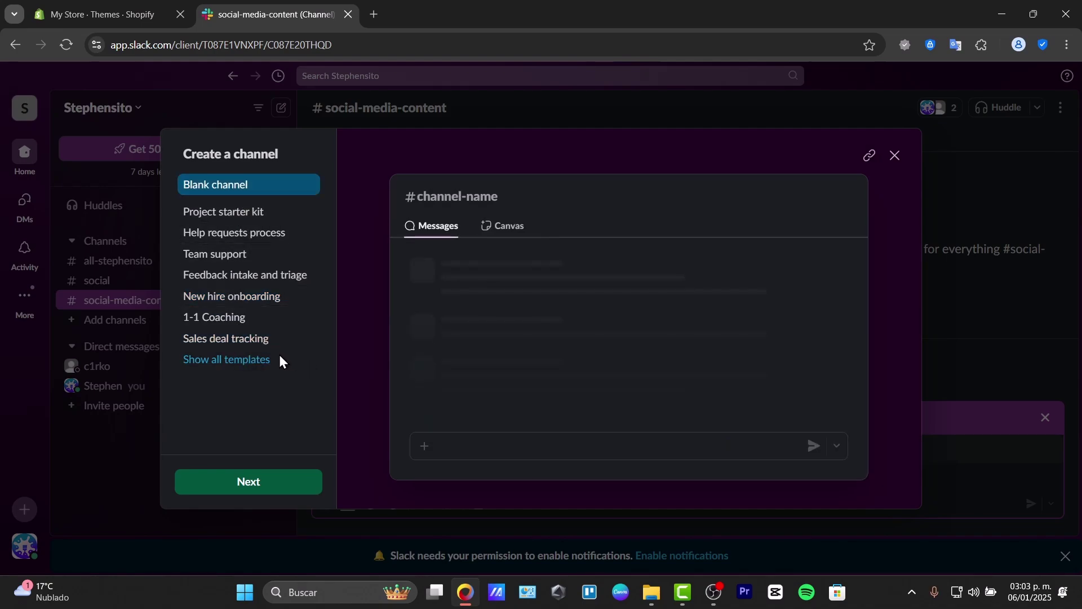
Step: Show all templates, select Project starter kit and proceed to its Pro-only details
click(218, 364)
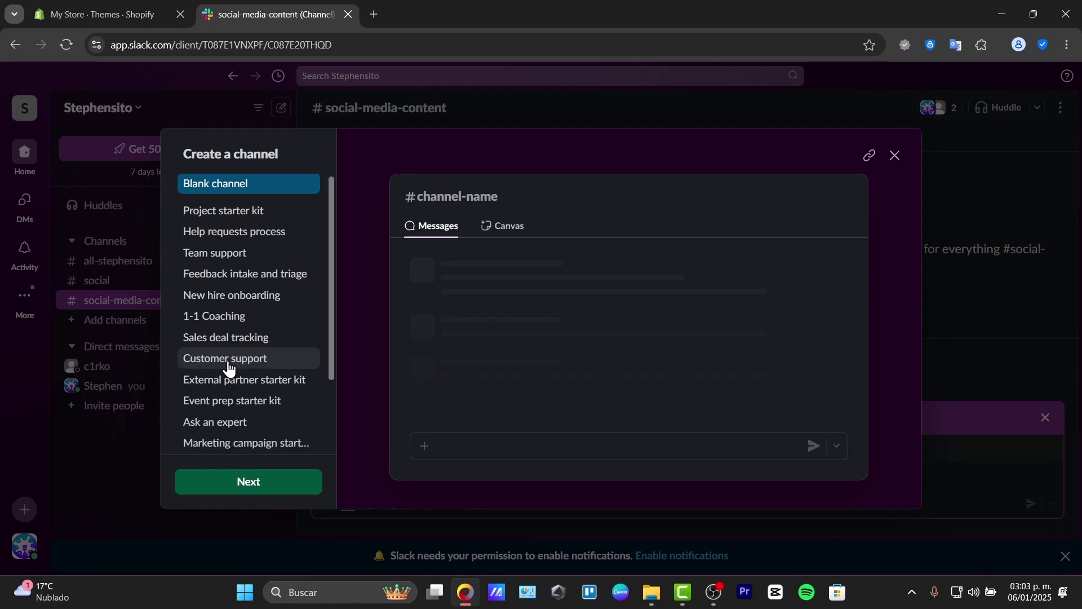
scroll(228, 370, down, 2)
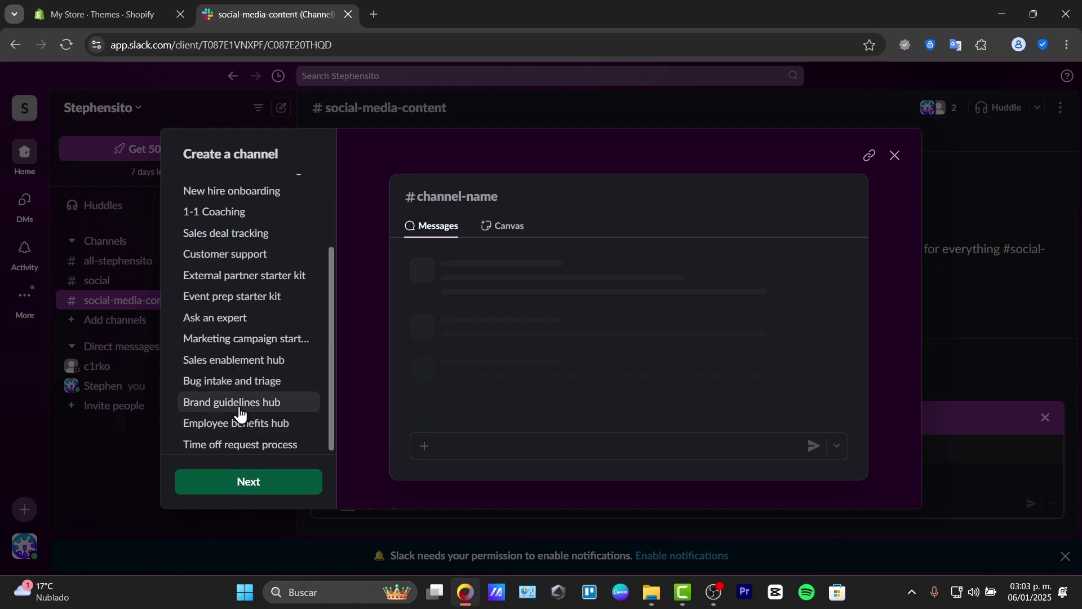
scroll(239, 412, up, 2)
click(219, 216)
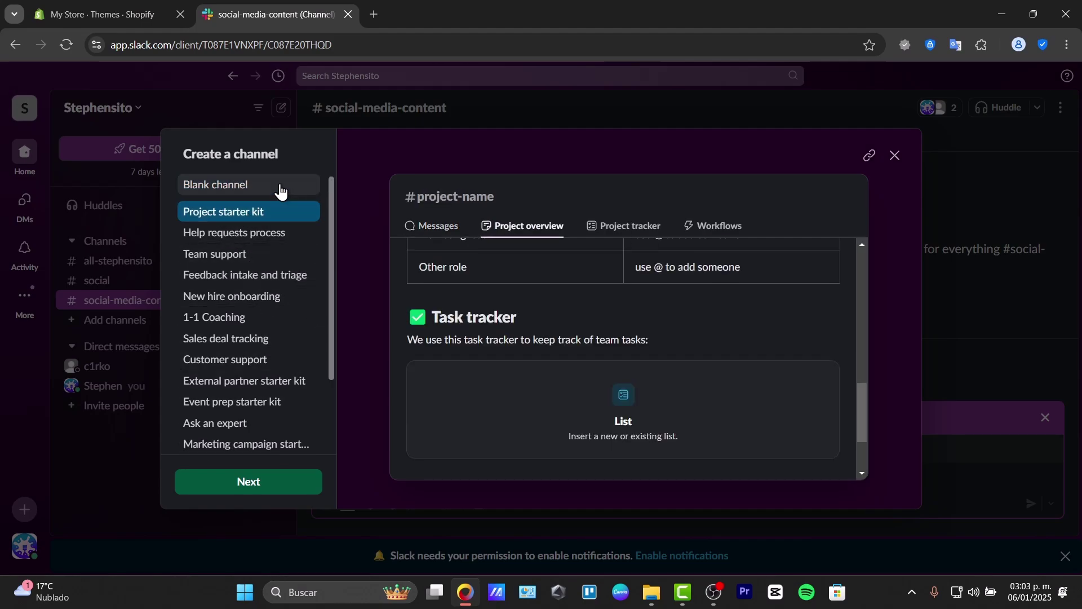
click(266, 478)
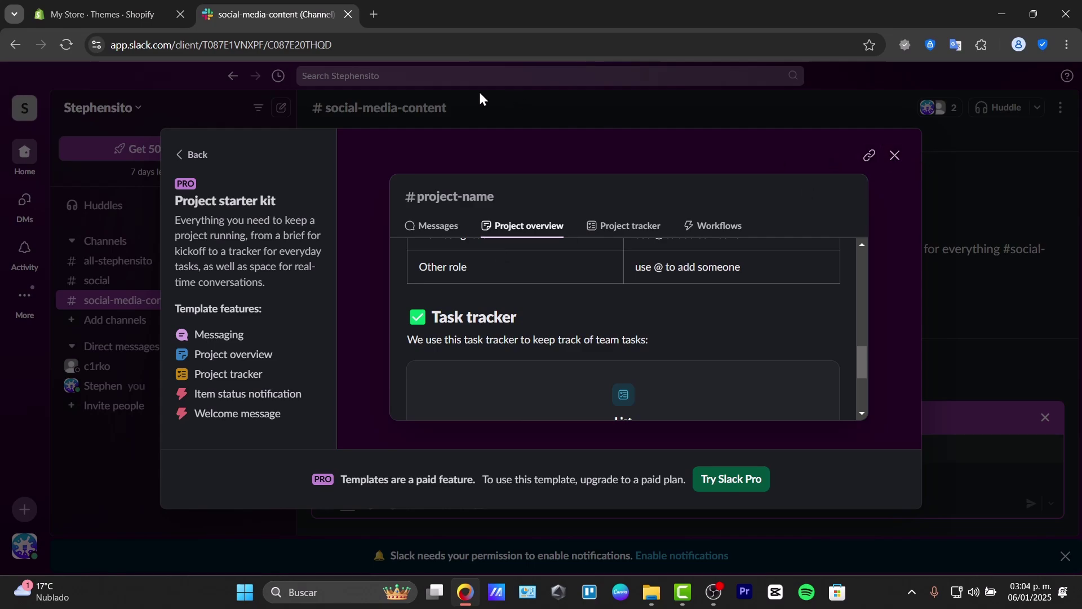
Step: Go back from the paid template details to the channel list with Blank channel selected
click(192, 156)
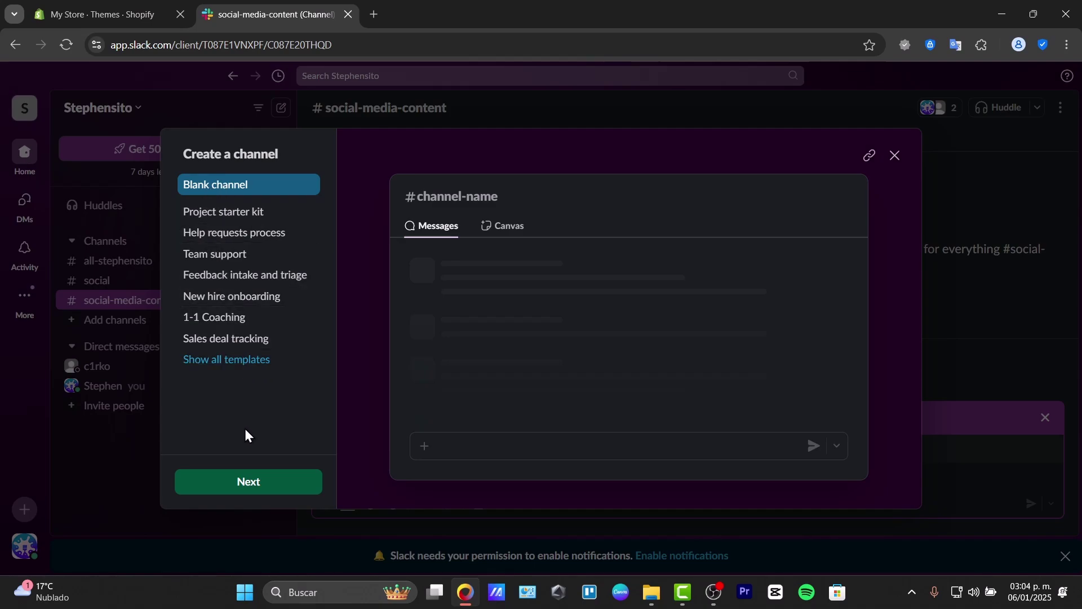
Step: Create the #welcome-aboard channel with all workspace members added, and add a canvas to it
click(247, 472)
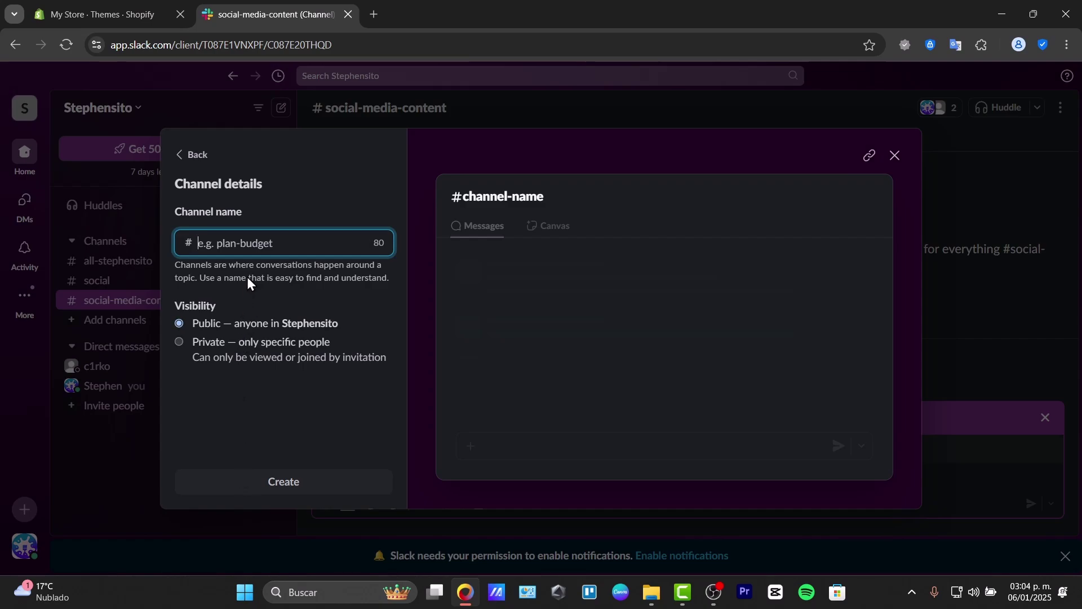
text(welco)
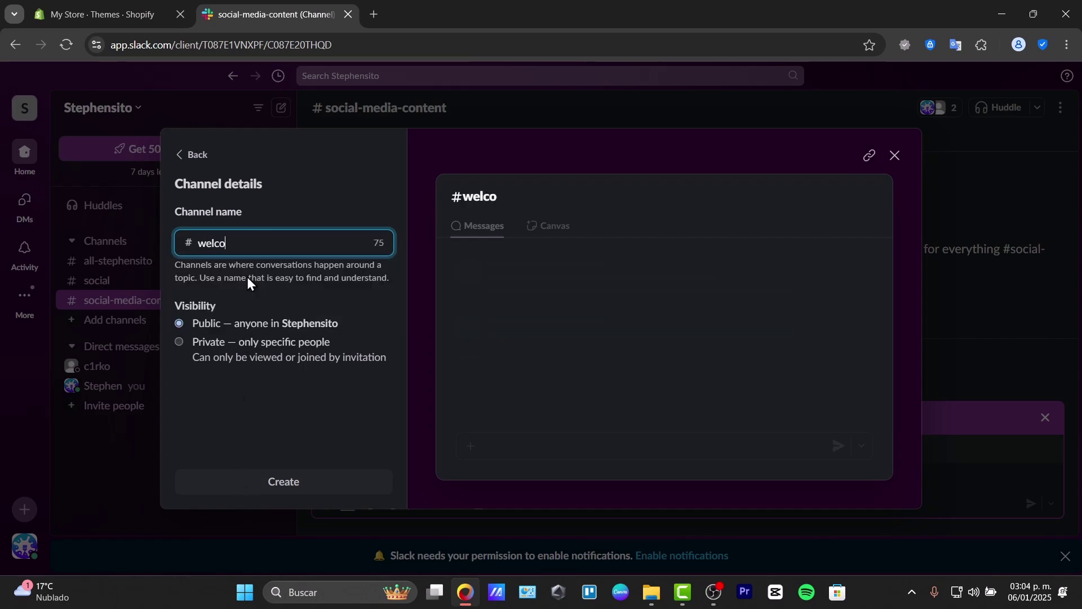
text(meabo)
text(-aboard)
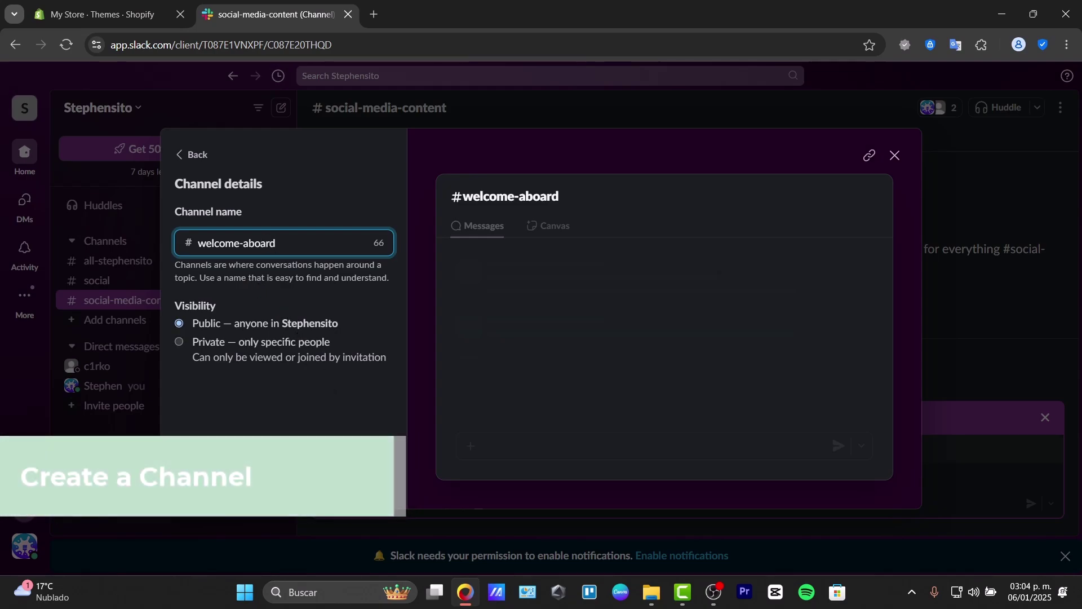
click(372, 480)
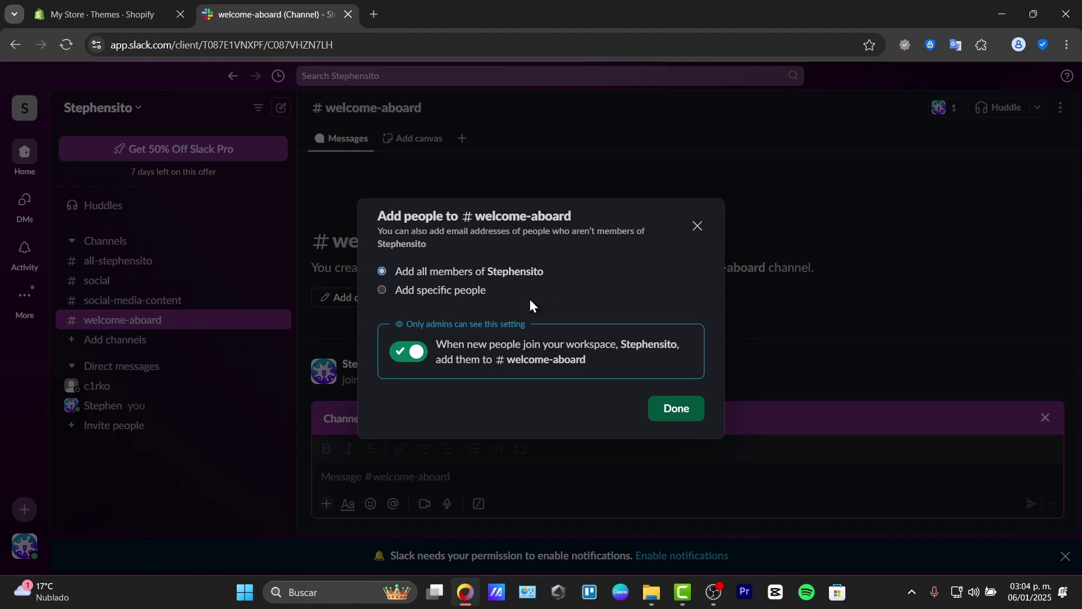
click(672, 409)
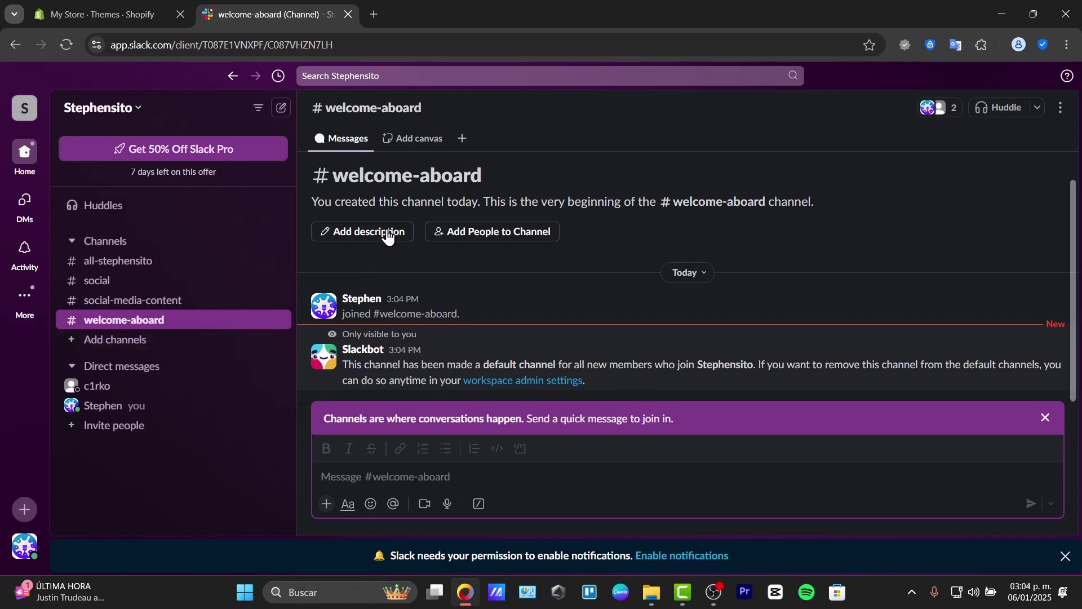
click(402, 139)
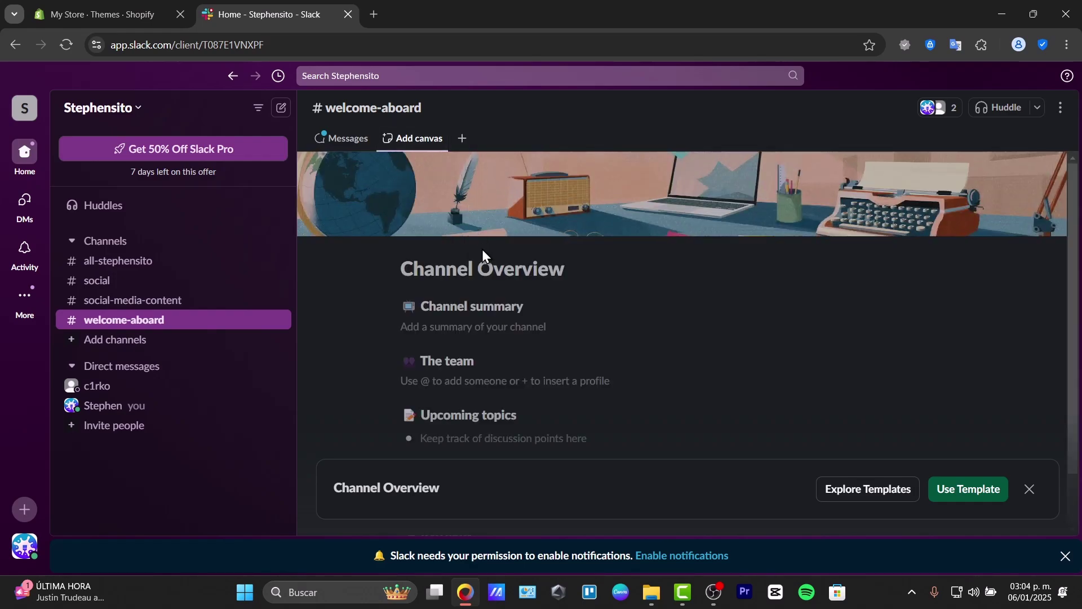
Step: Discard the Channel Overview template in favour of a blank canvas
right_click(429, 141)
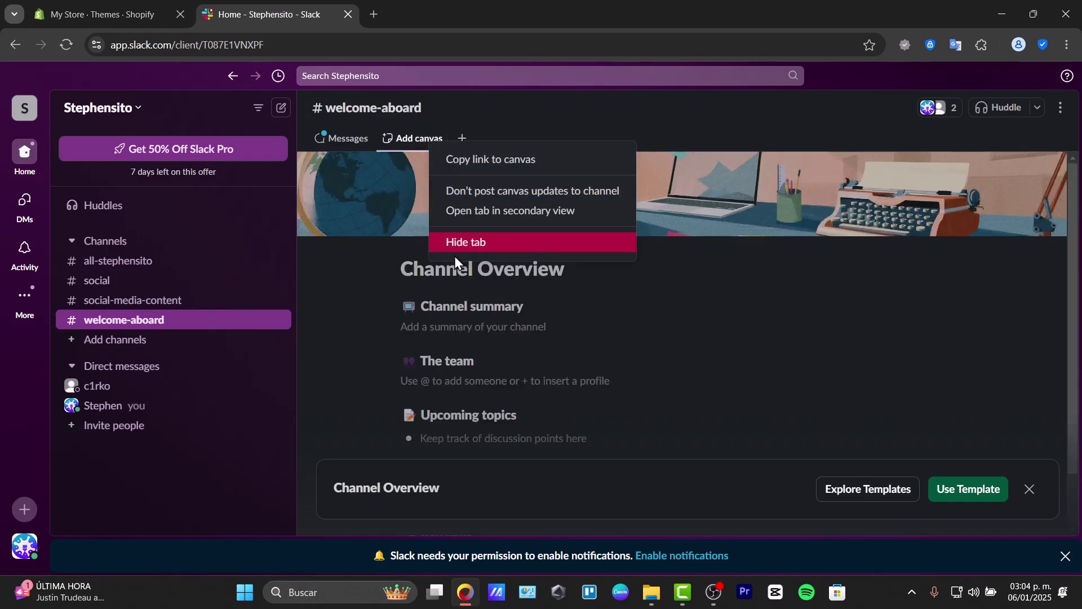
click(417, 287)
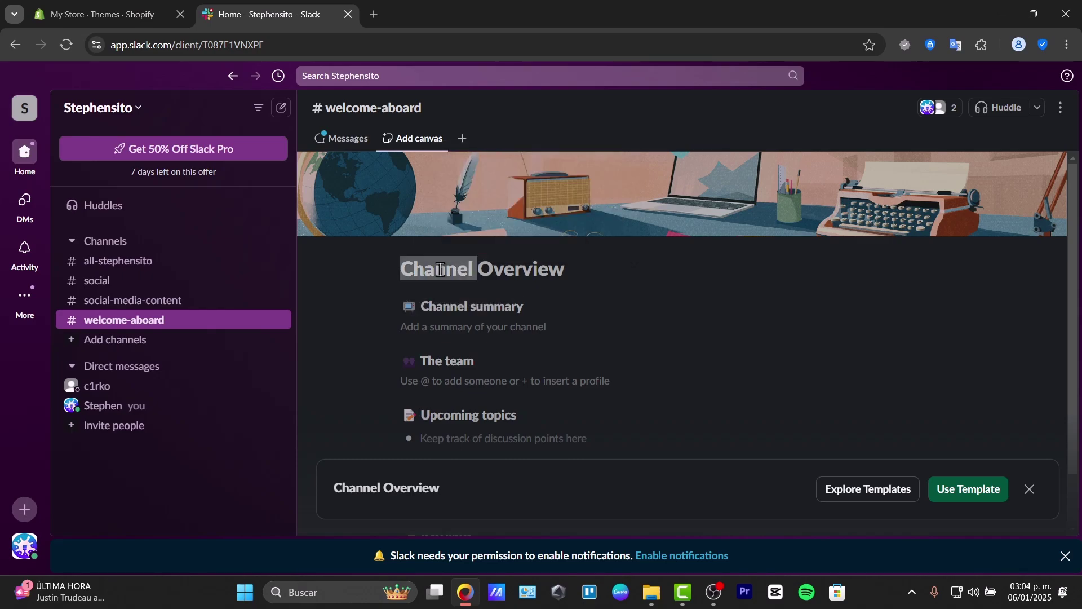
triple_click(434, 269)
click(407, 151)
click(415, 138)
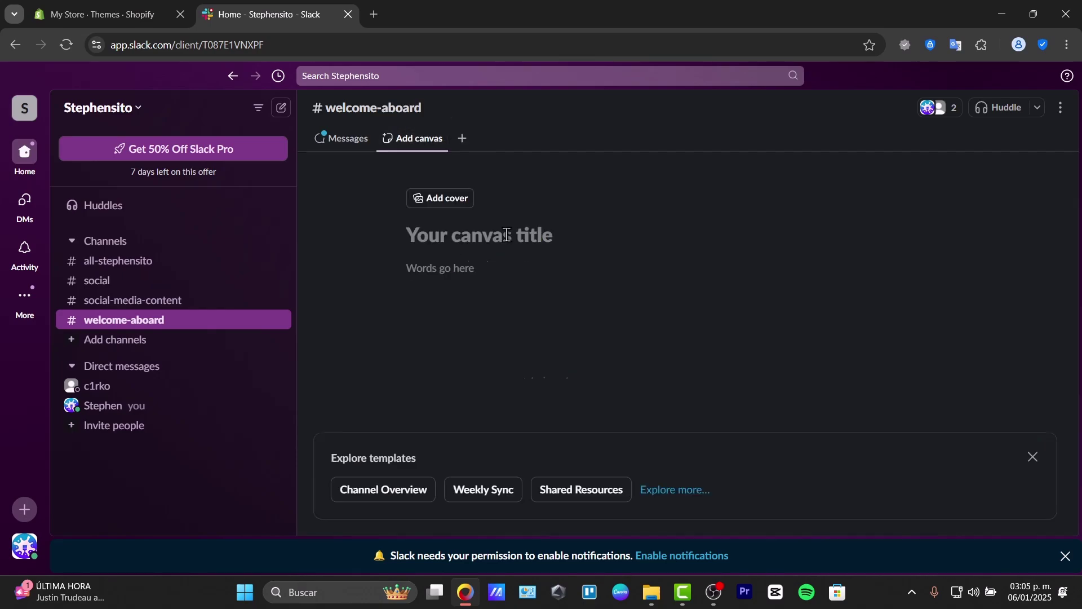
Step: Title the canvas 'Goals' and start the intro sentence in the body
text(Goals)
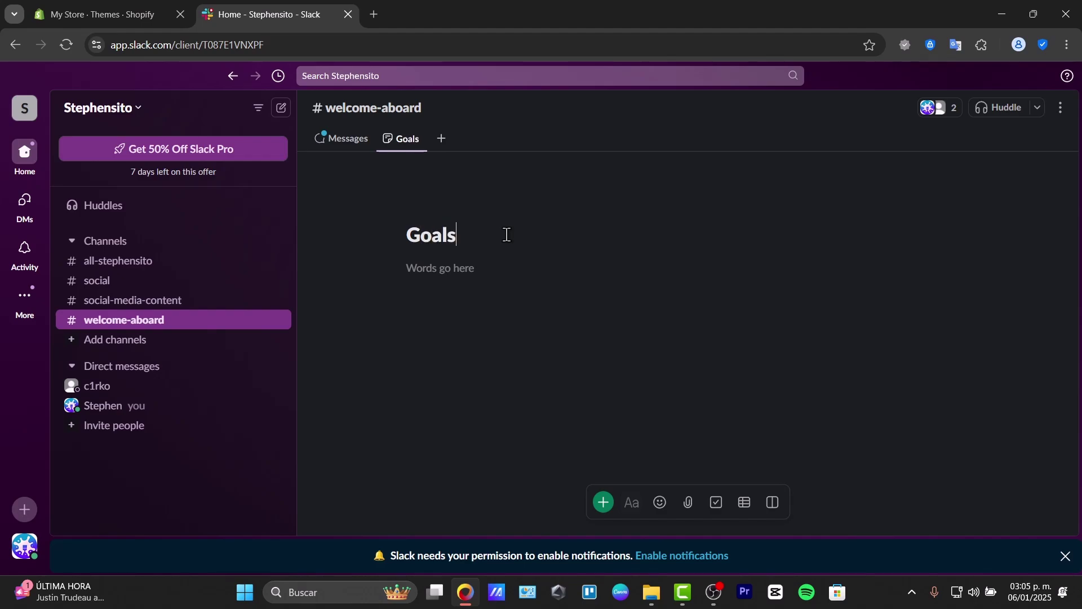
click(530, 260)
text(Goals for the organization are the nex)
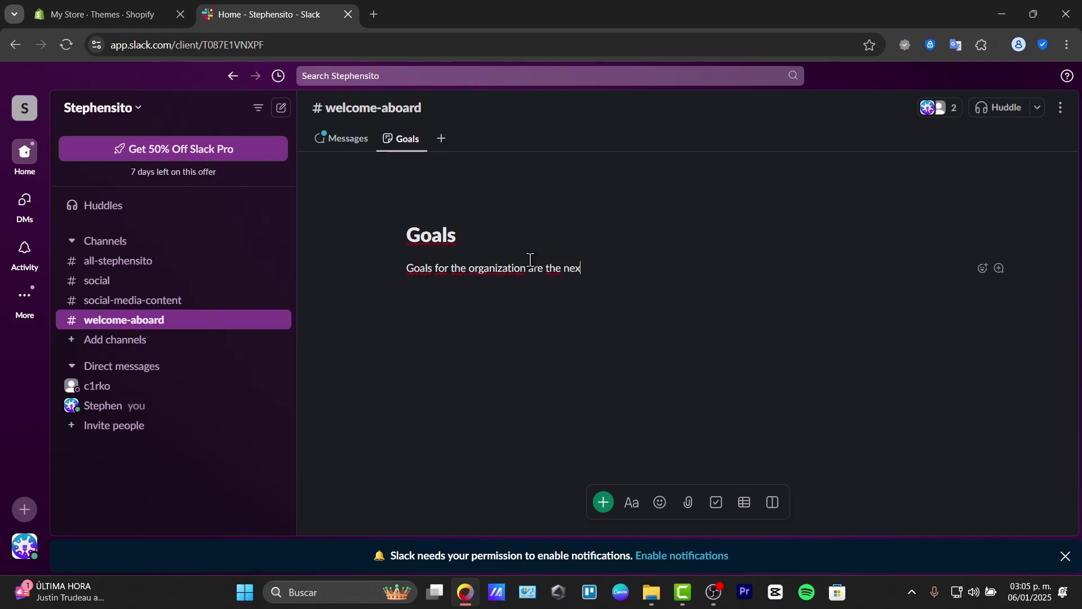
Step: End the intro line with 'are:' and start a new line
key(BackSpace)
key(BackSpace)
key(BackSpace)
key(BackSpace)
key(BackSpace)
text(:)
key(Return)
Step: Add a bulleted list: First Youtube Videp, Company room, new slack account
text(/)
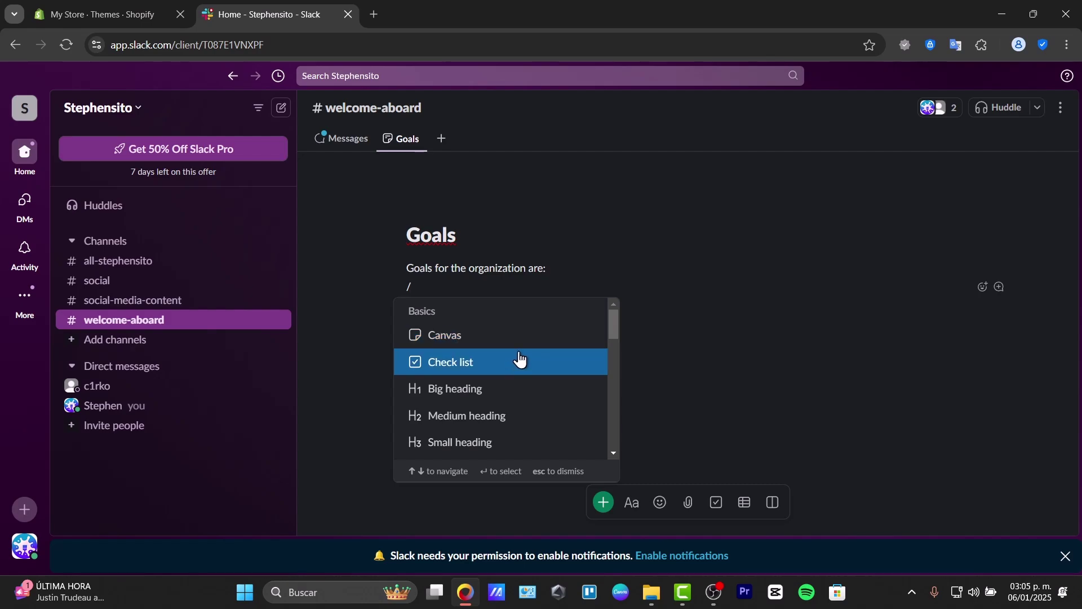
scroll(520, 359, down, 3)
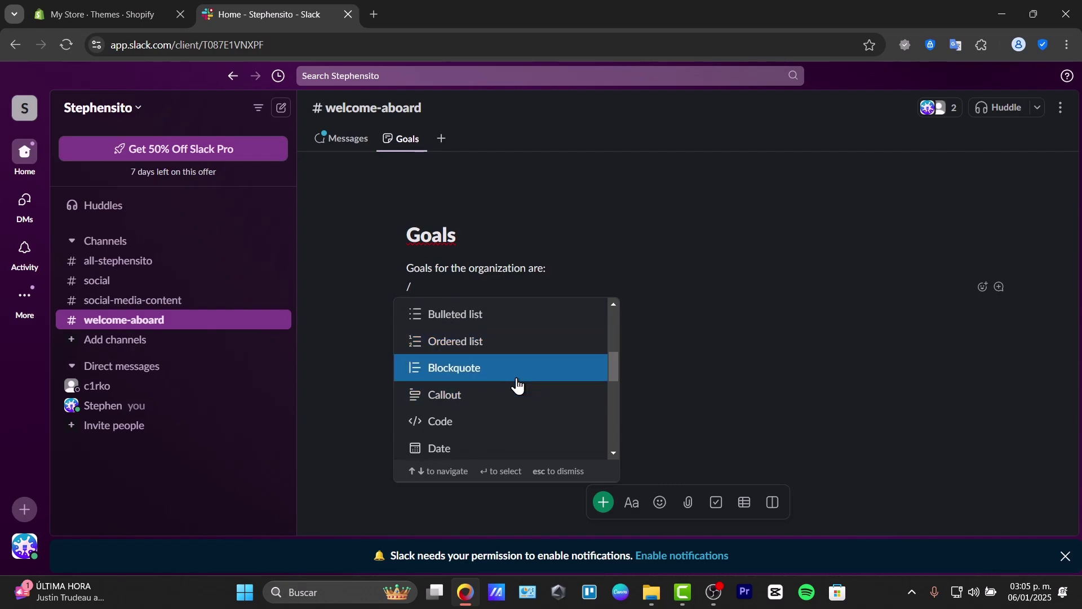
scroll(512, 361, down, 4)
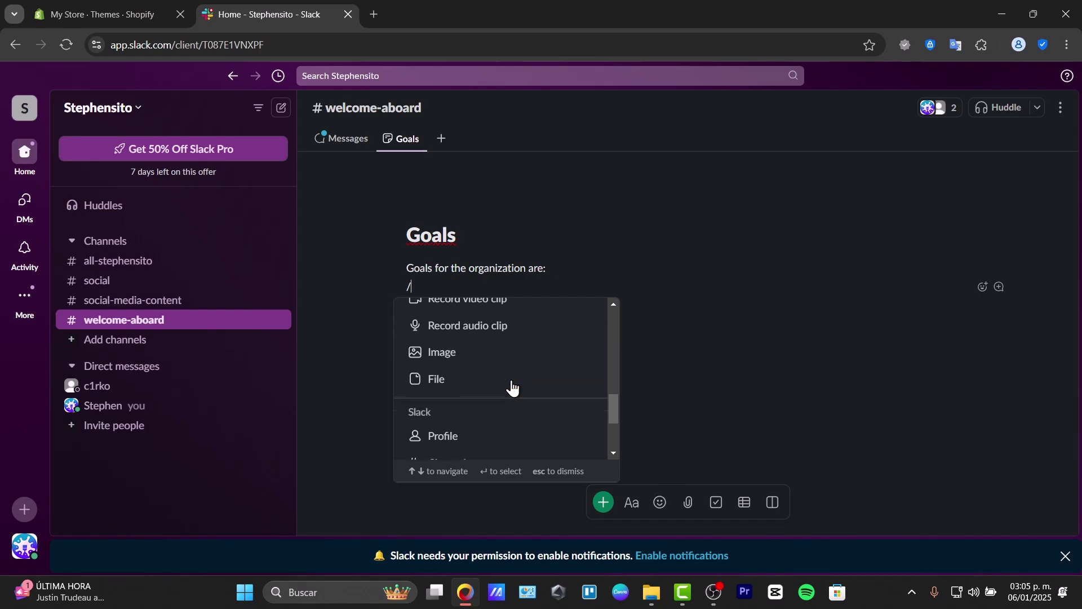
scroll(512, 406, down, 2)
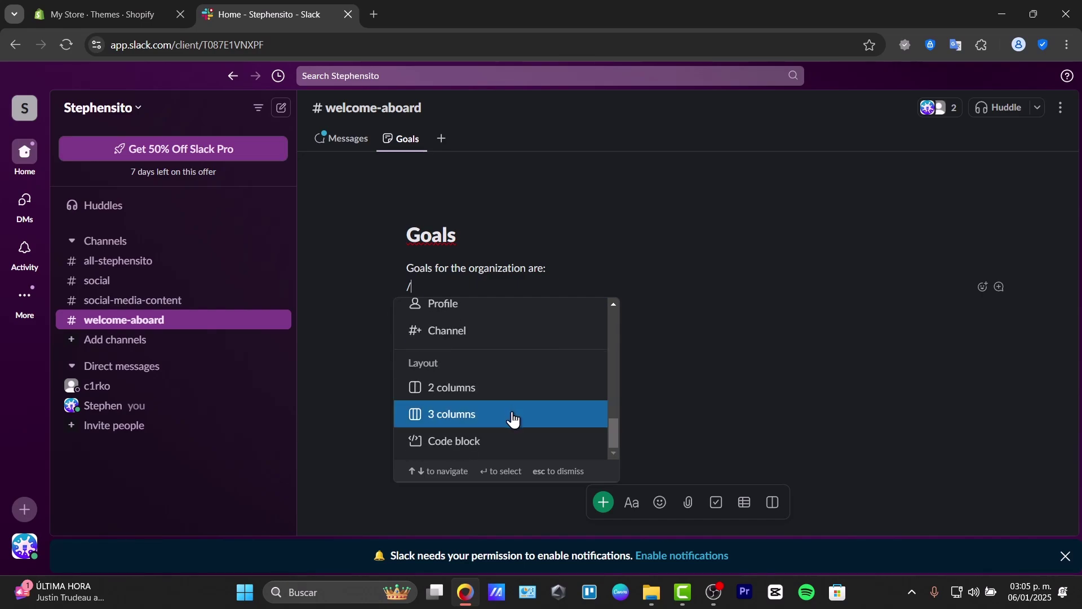
scroll(513, 413, up, 2)
scroll(513, 420, down, 2)
scroll(511, 422, up, 5)
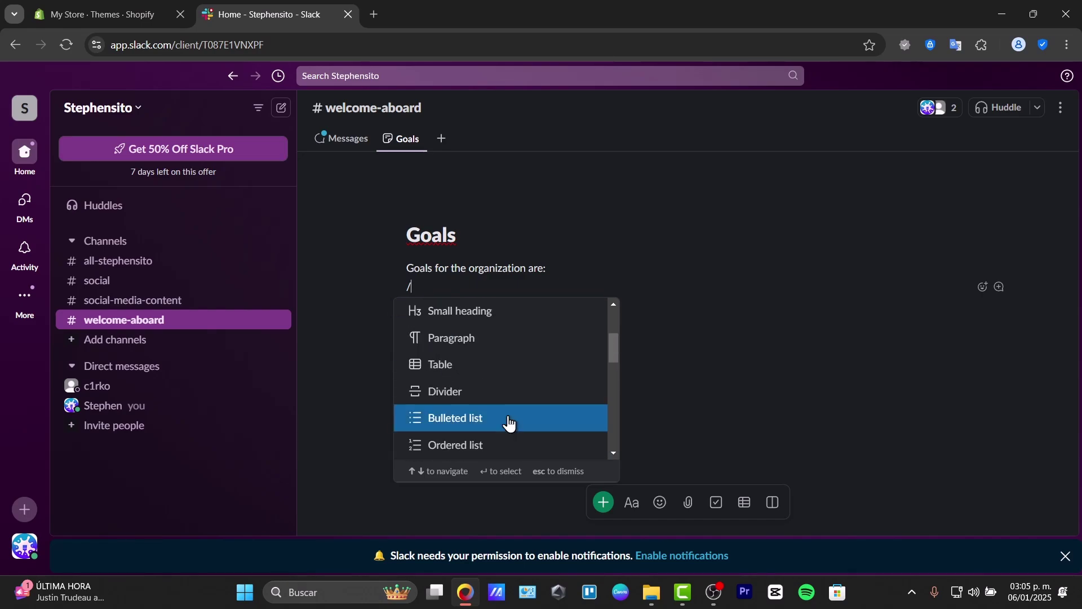
click(506, 417)
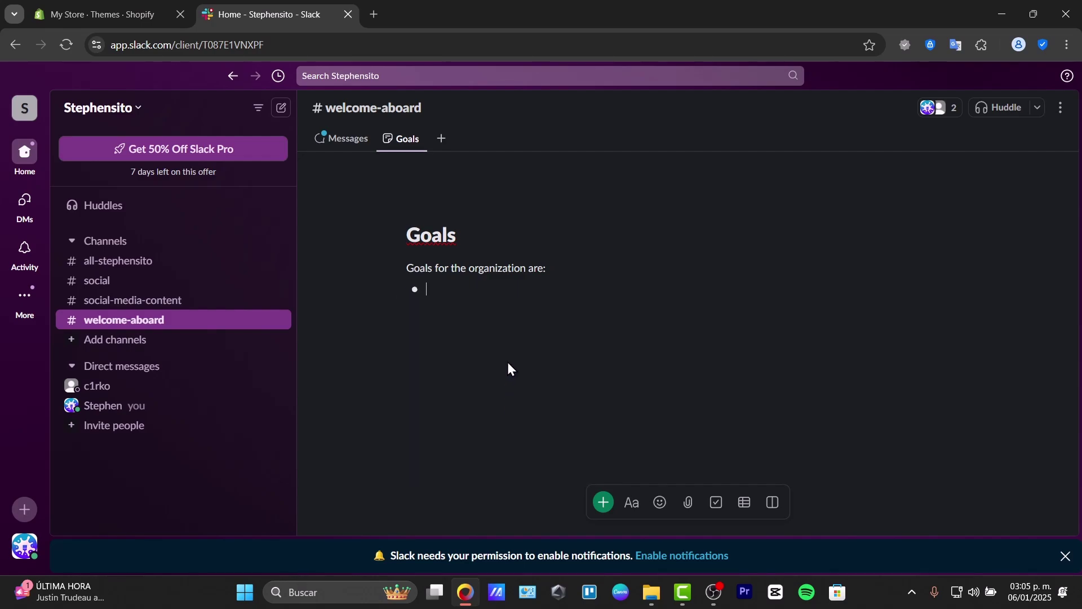
text(First Youtube Videp)
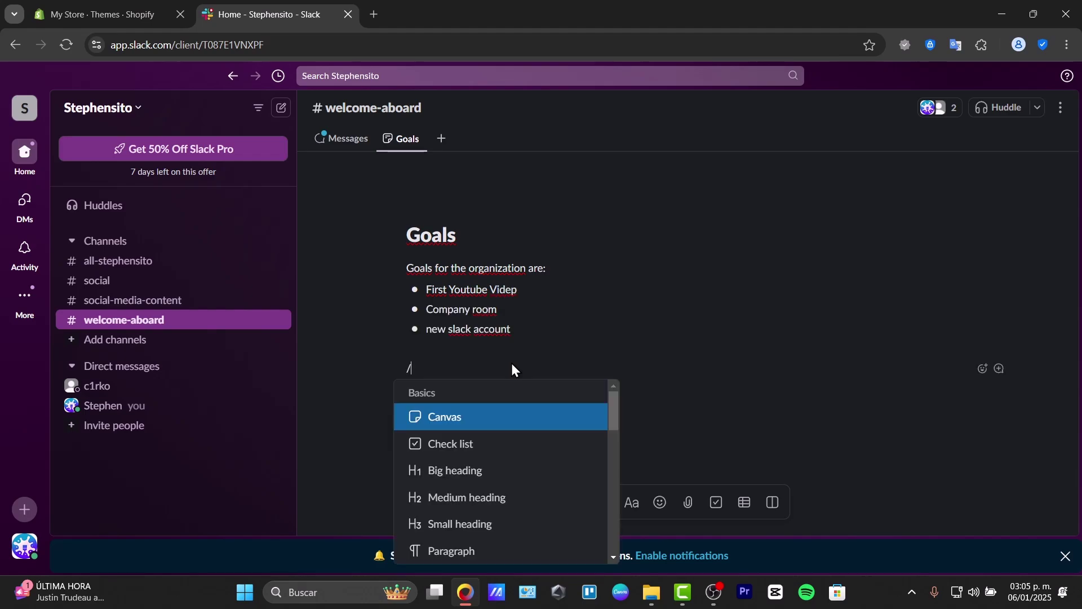
scroll(574, 523, down, 3)
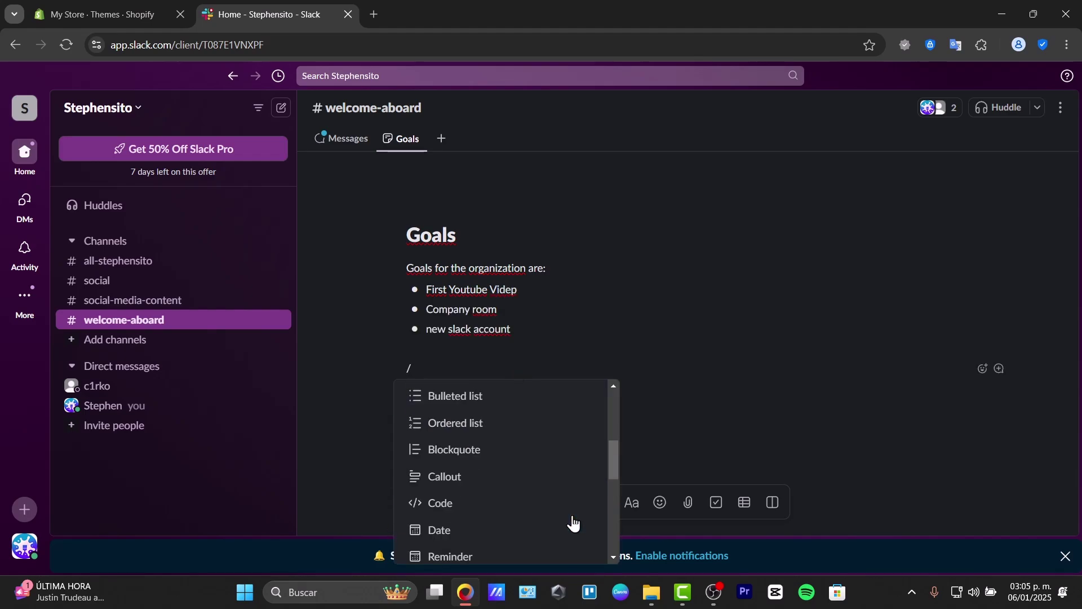
scroll(479, 502, down, 5)
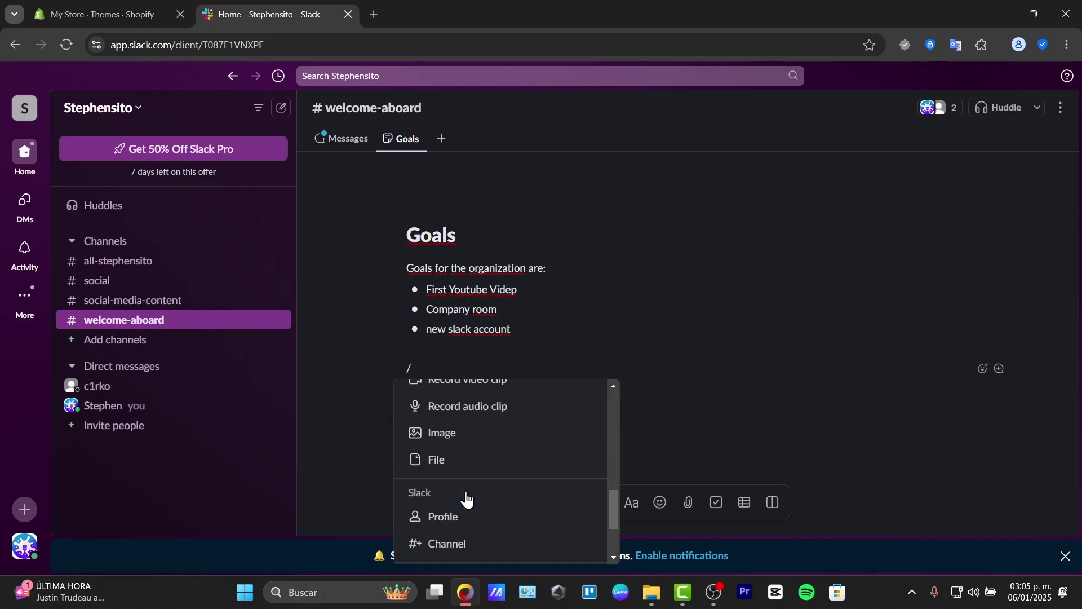
Step: Embed the SMARTON2.png image beneath the three bulleted goals
click(506, 433)
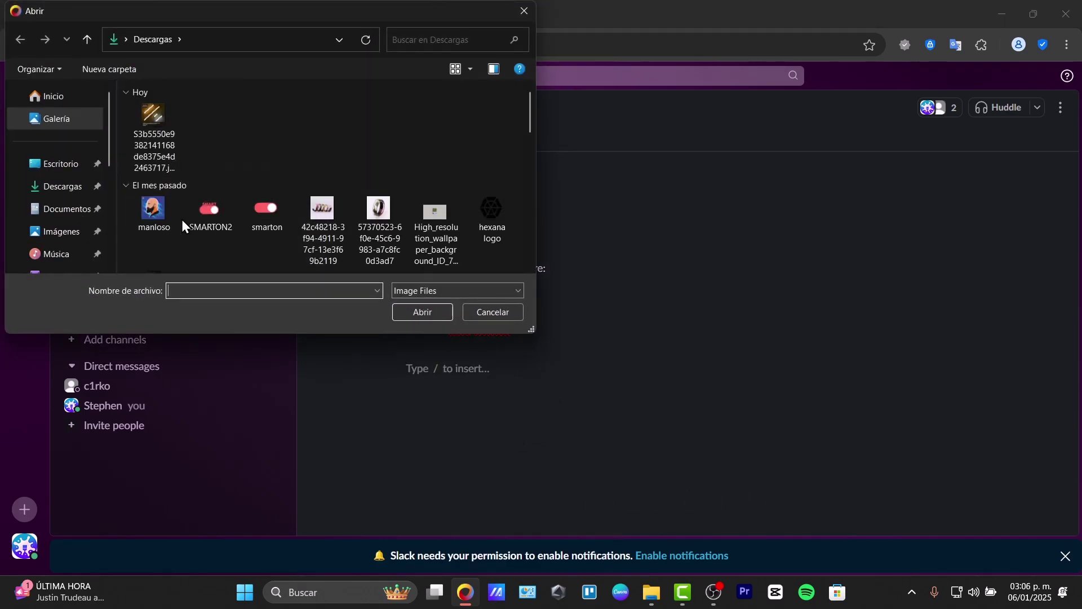
double_click(196, 215)
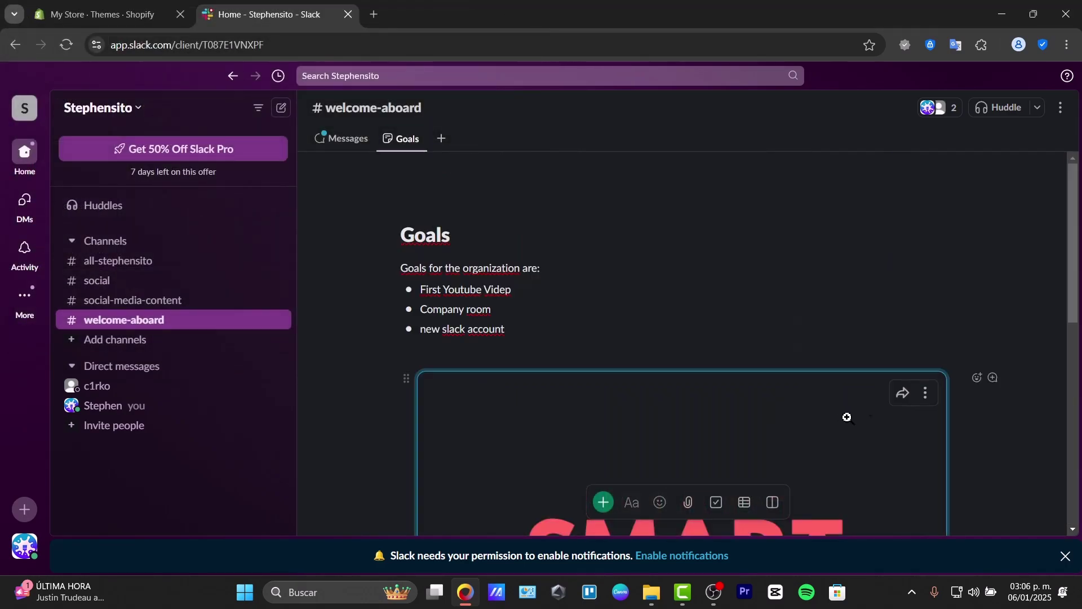
scroll(847, 417, down, 5)
scroll(951, 443, down, 4)
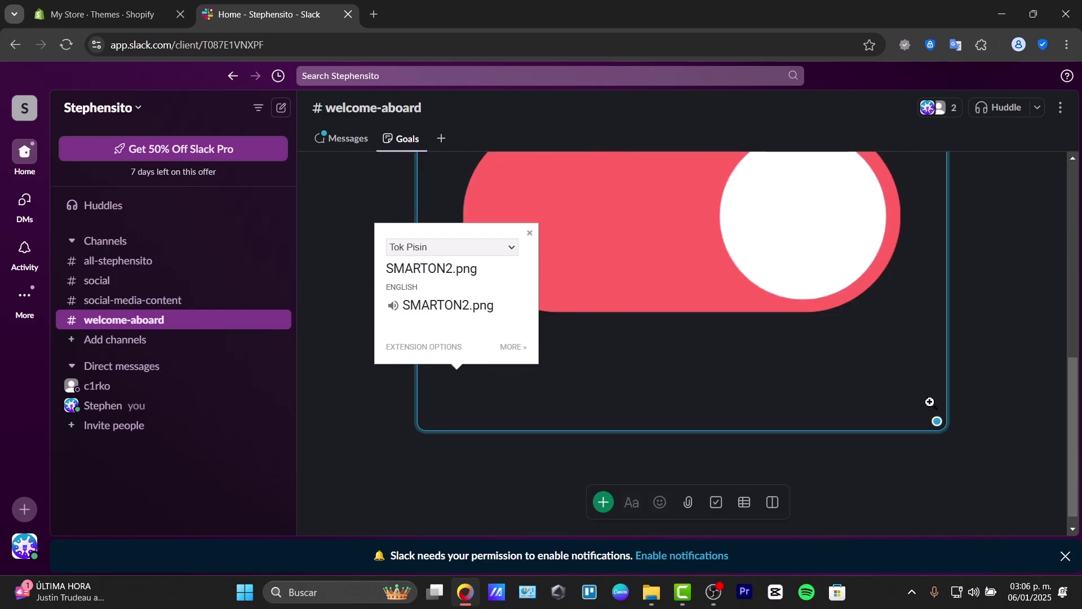
scroll(930, 402, up, 8)
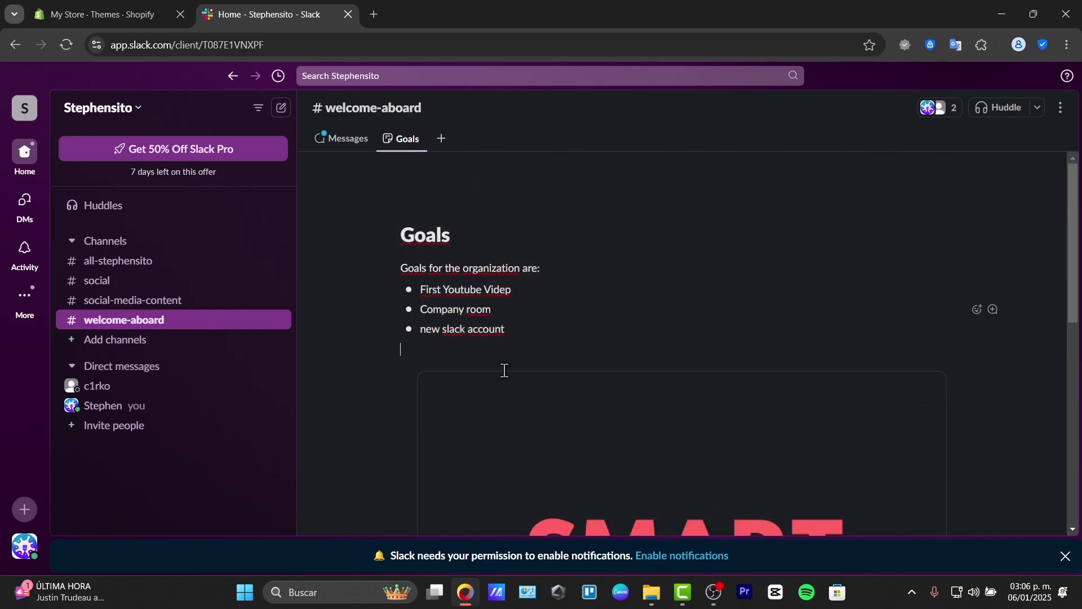
double_click(424, 379)
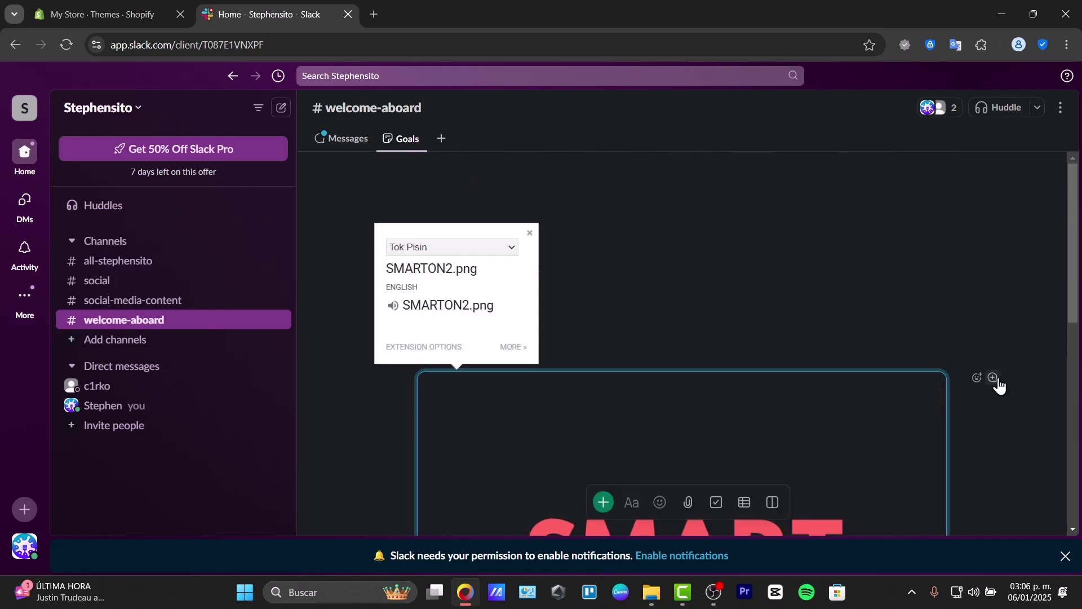
click(851, 333)
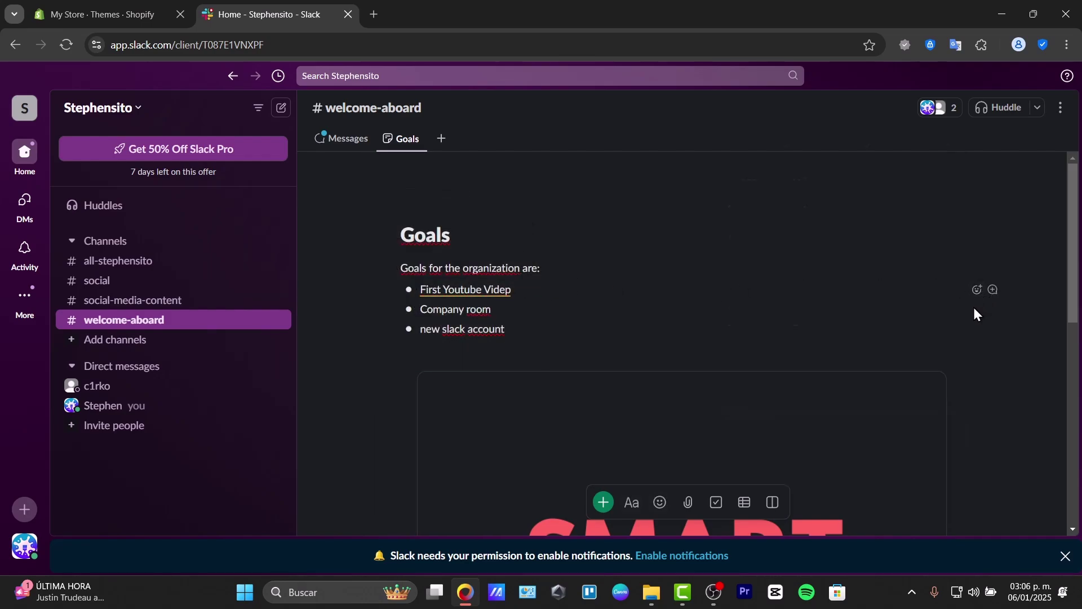
Step: React to the first goal with an emoji, then bring up the Invite people to Stephensito dialog
click(978, 289)
click(888, 286)
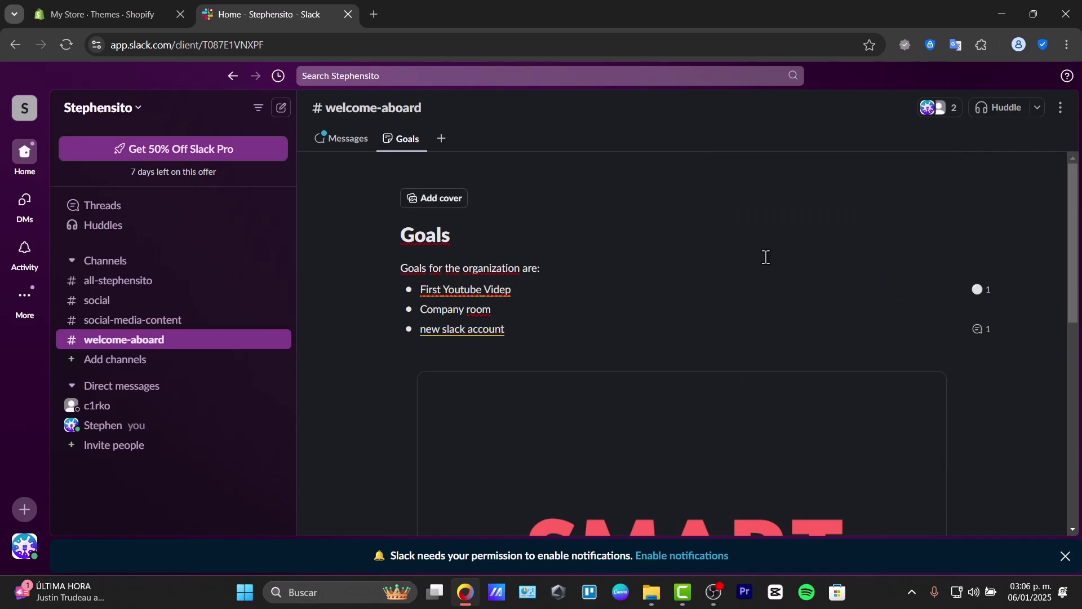
click(70, 447)
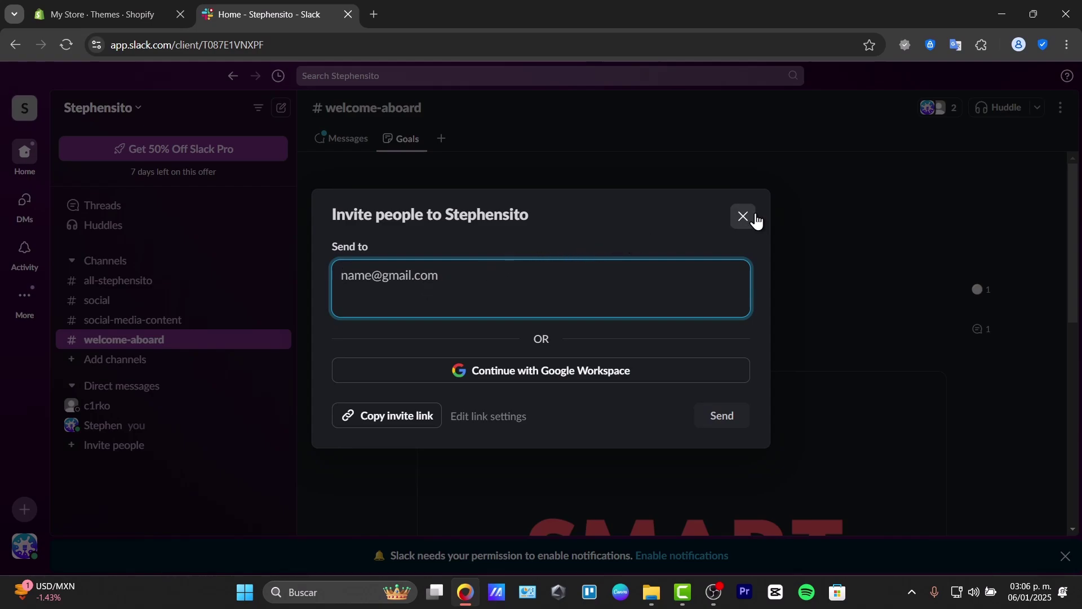
Step: Skip inviting people for now and go back to #welcome-aboard's Messages
click(745, 217)
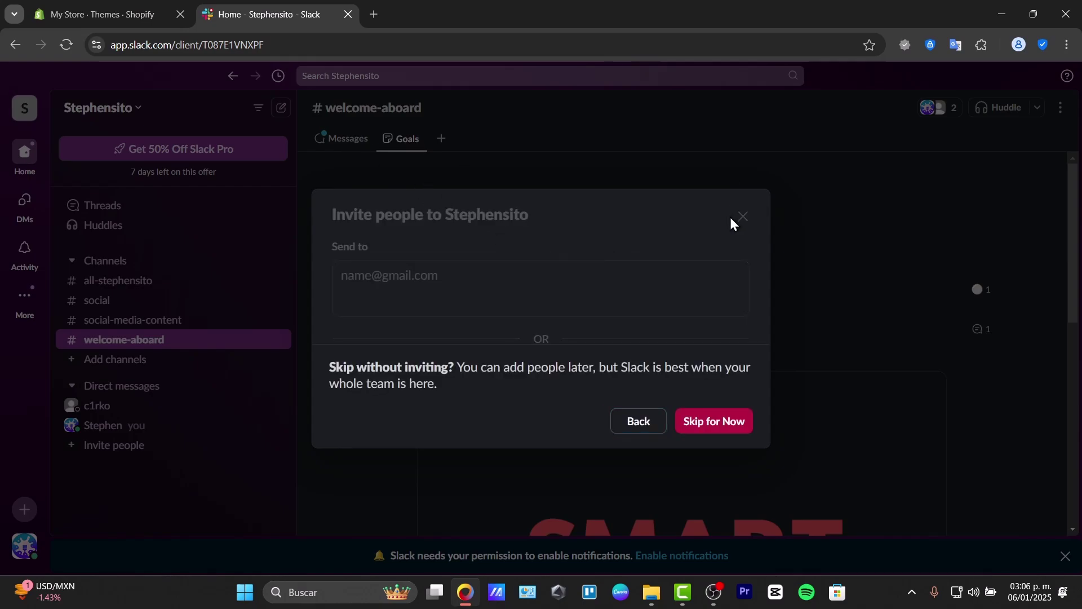
click(701, 424)
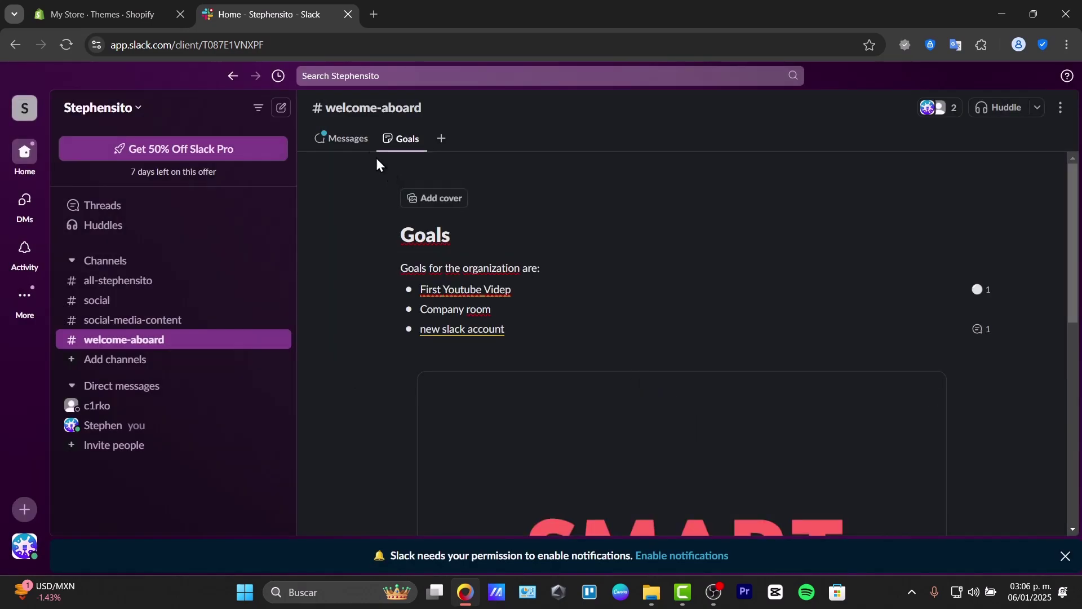
click(350, 141)
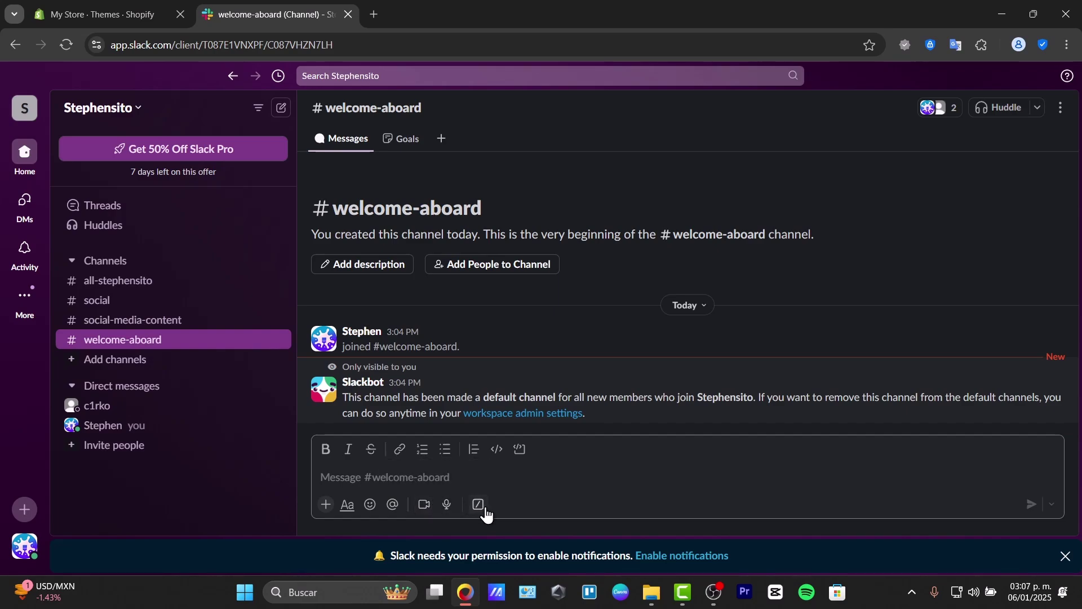
click(326, 504)
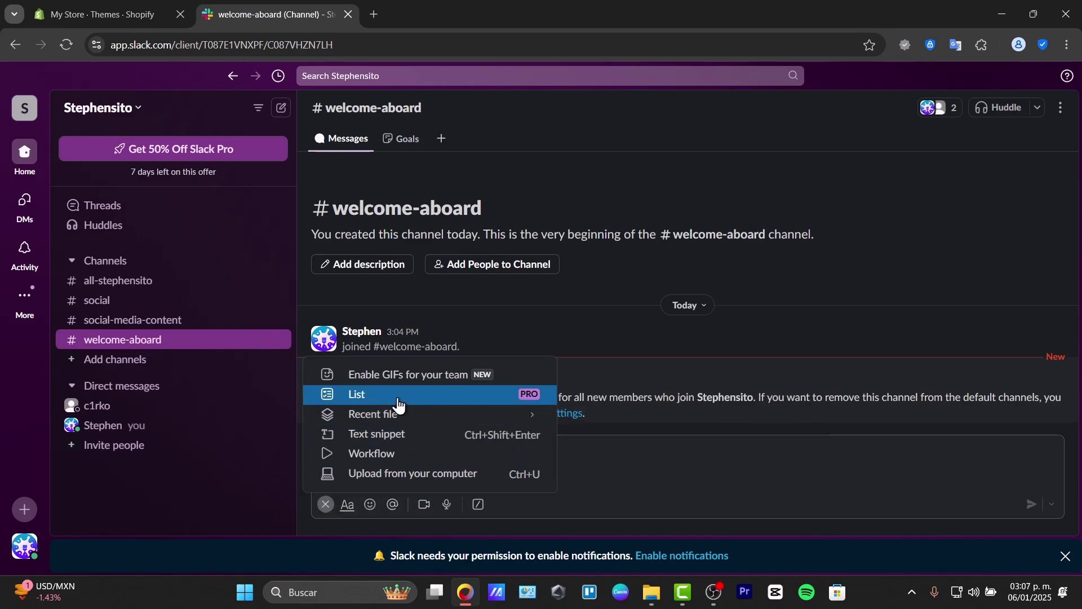
mouse_move(447, 428)
click(646, 467)
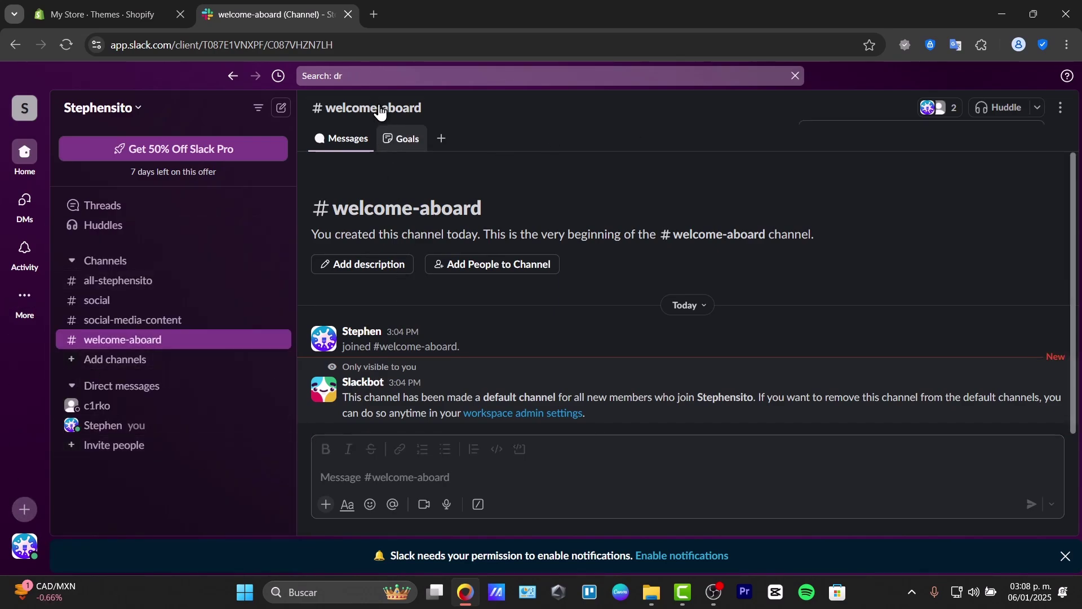
click(430, 77)
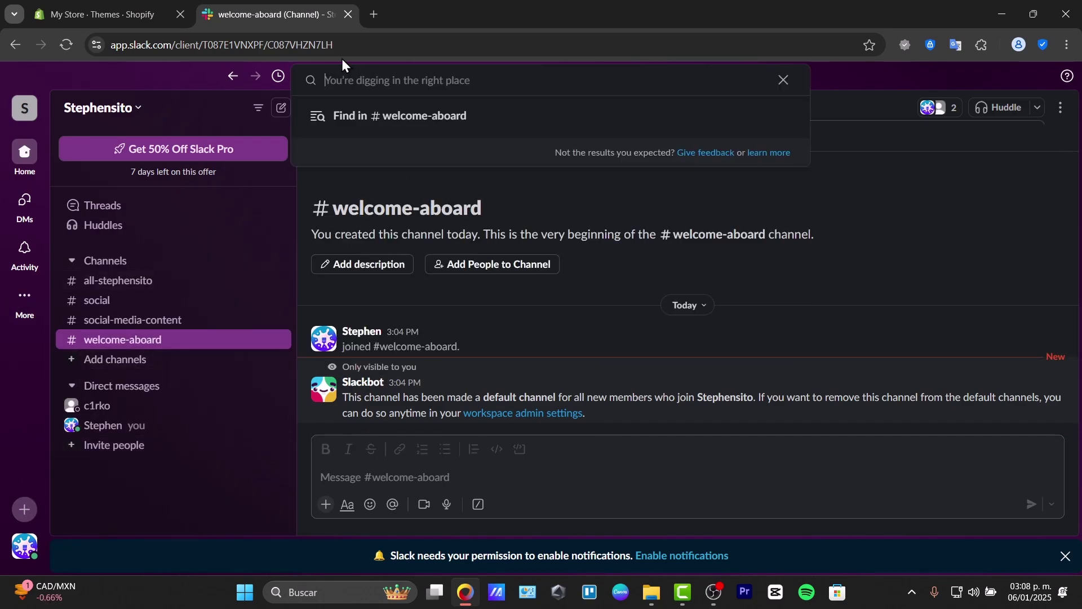
text(google)
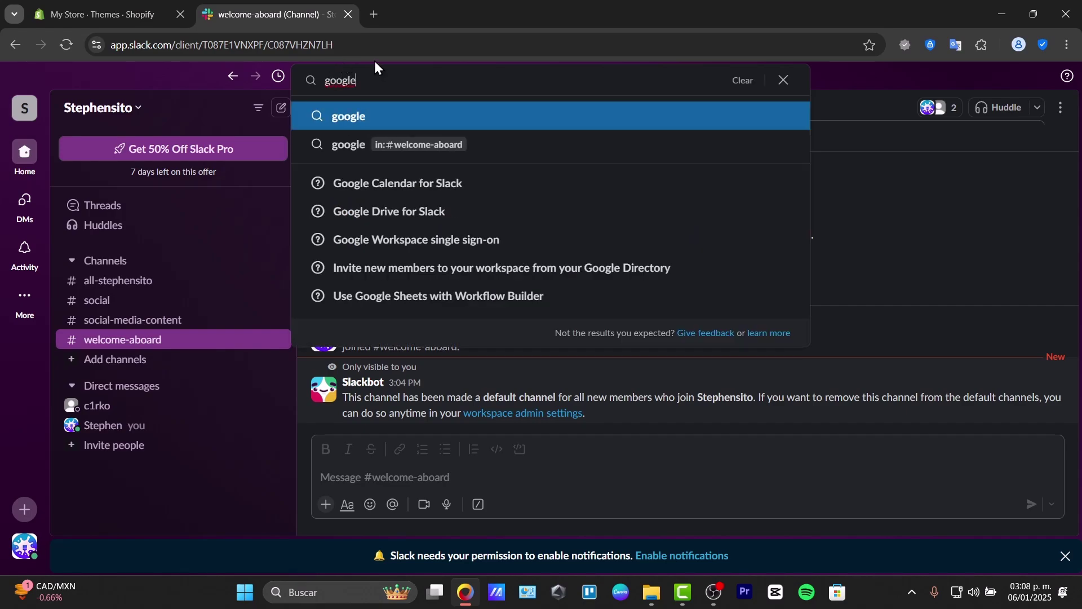
click(449, 214)
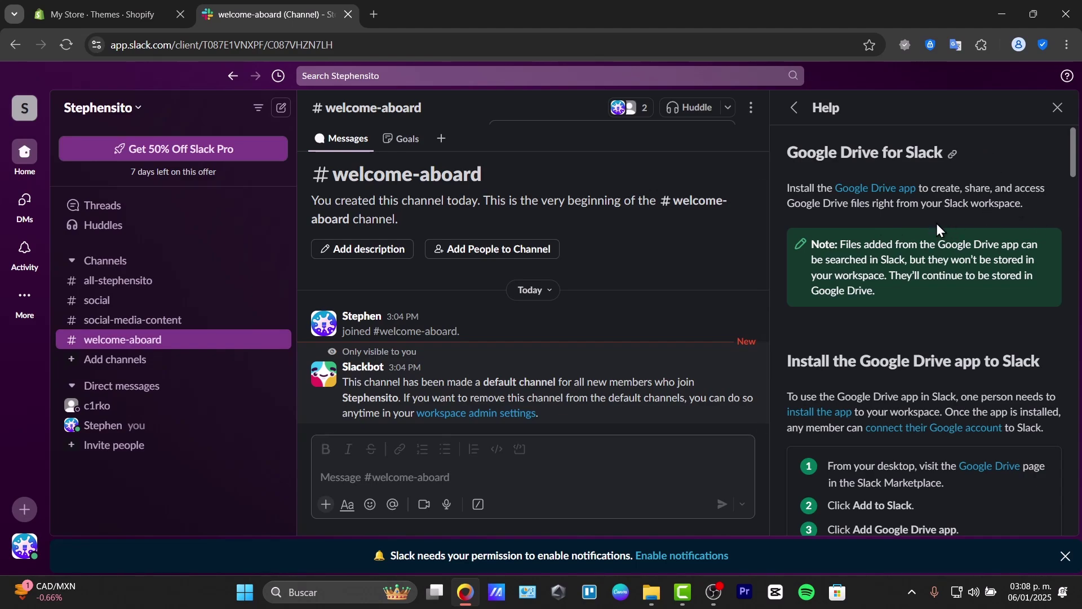
scroll(915, 271, down, 4)
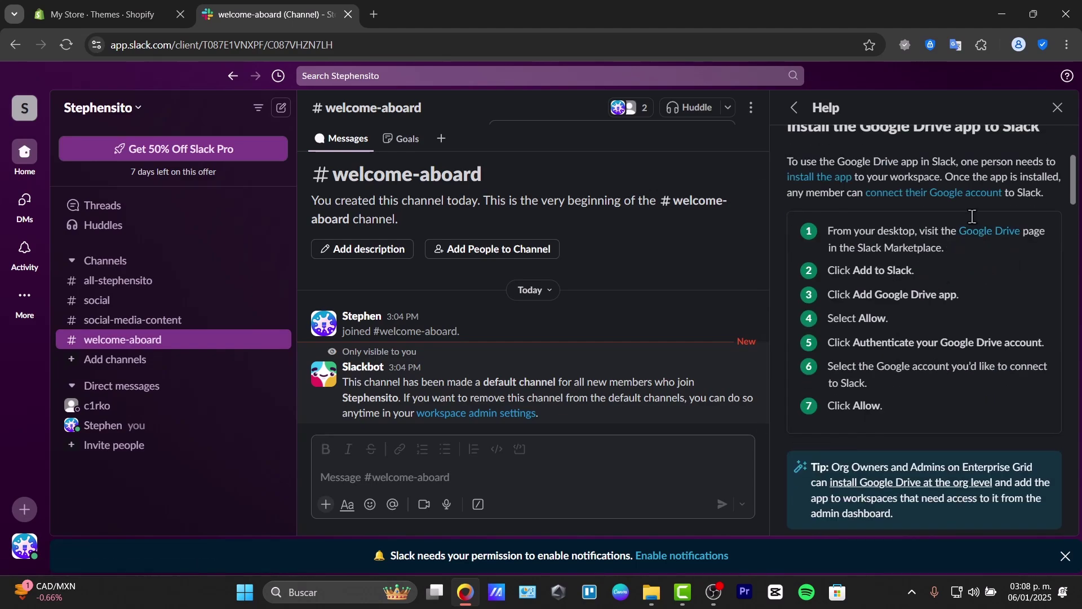
scroll(988, 309, down, 10)
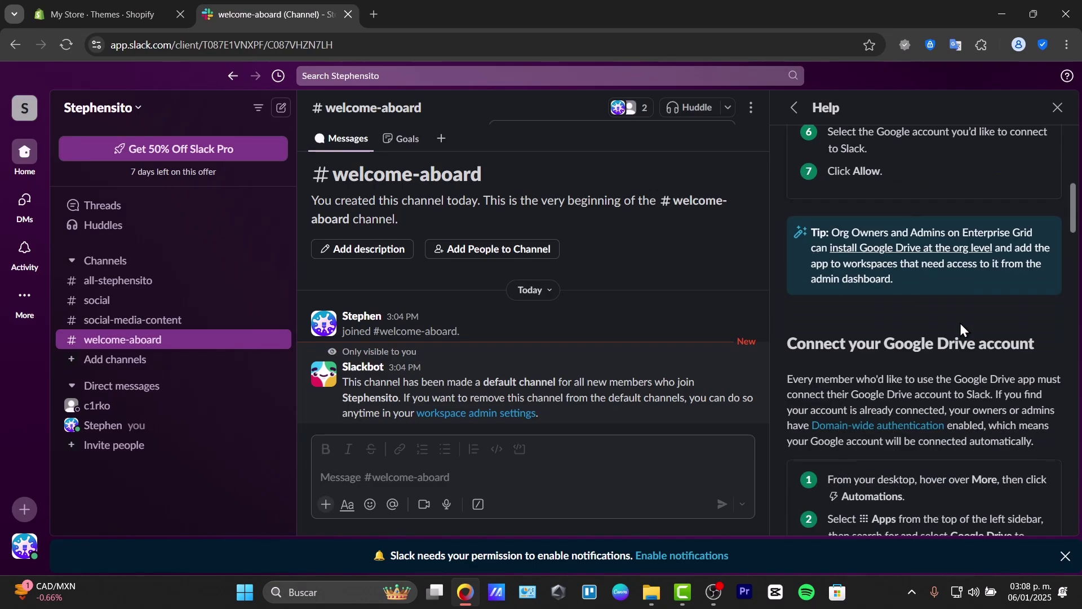
scroll(950, 416, down, 15)
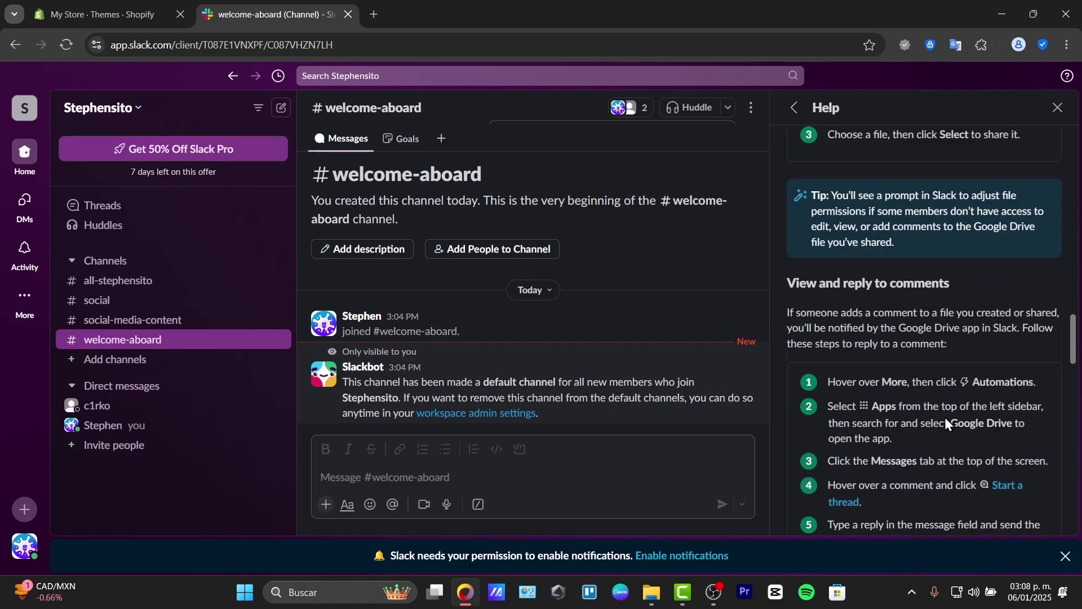
click(1059, 107)
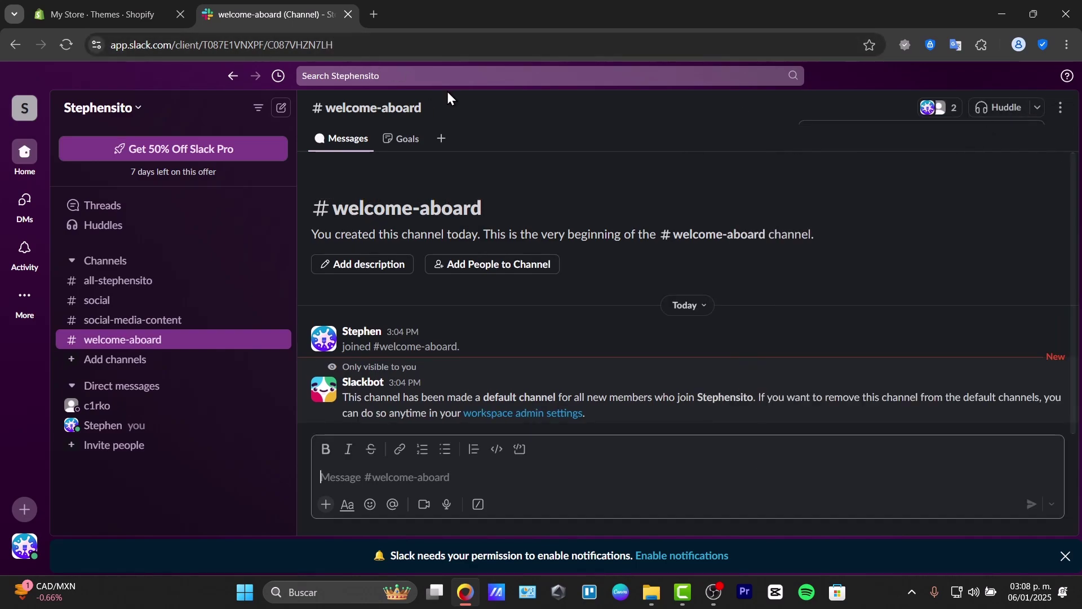
Step: Search the workspace for 'zoom', then load Slack in a second browser tab
click(420, 79)
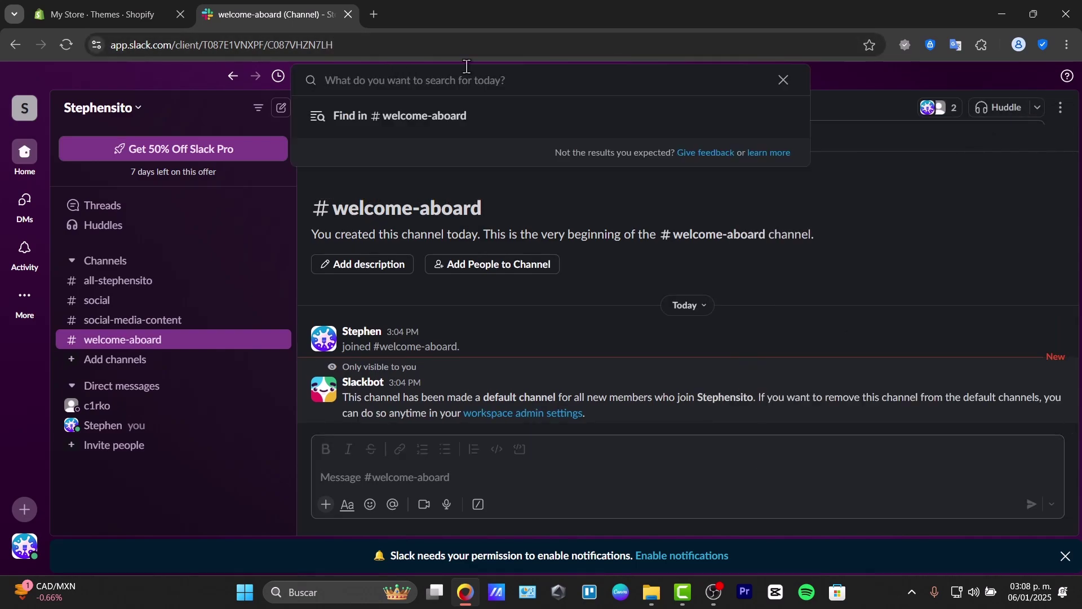
text(zoom)
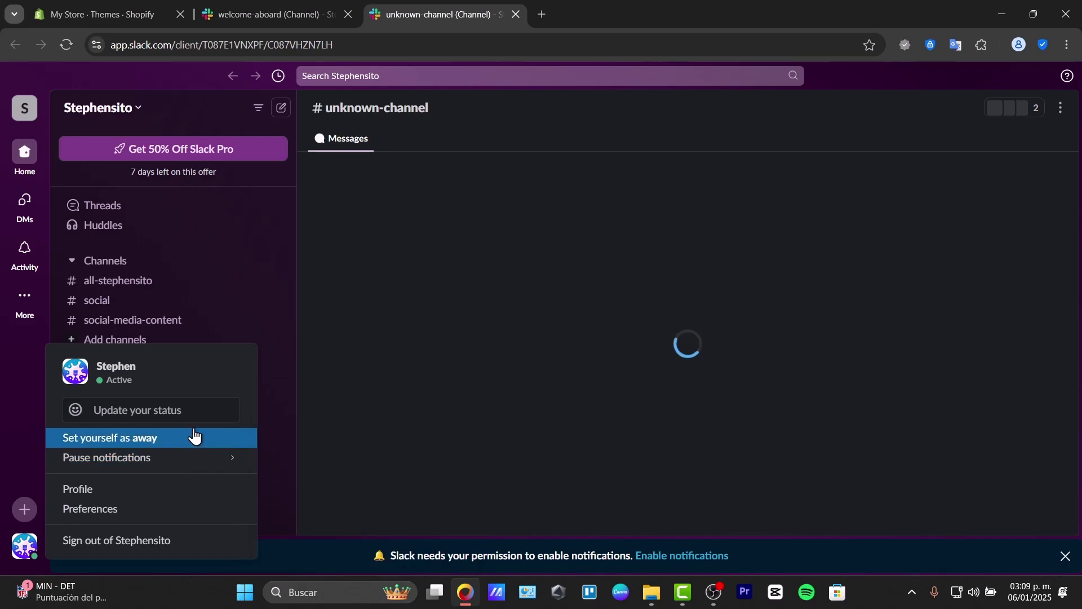
key(ctrl+k)
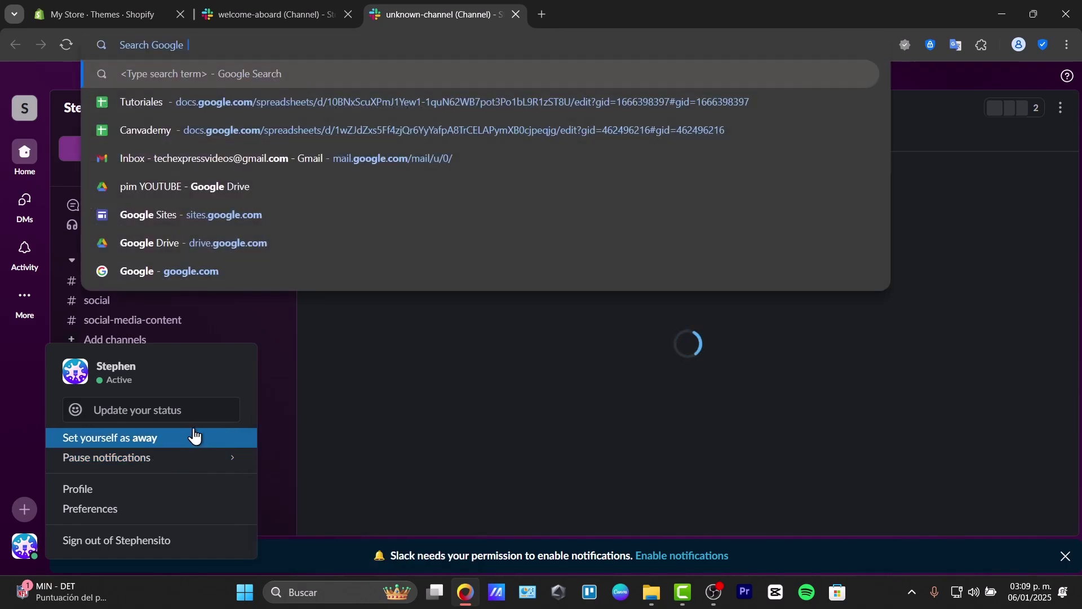
click(501, 316)
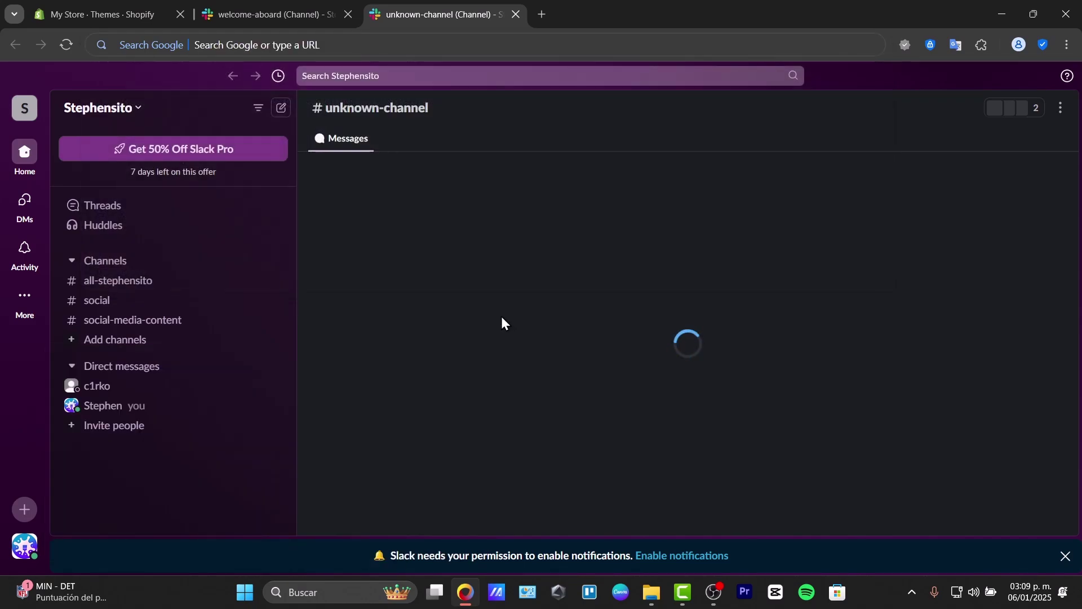
key(ctrl+k)
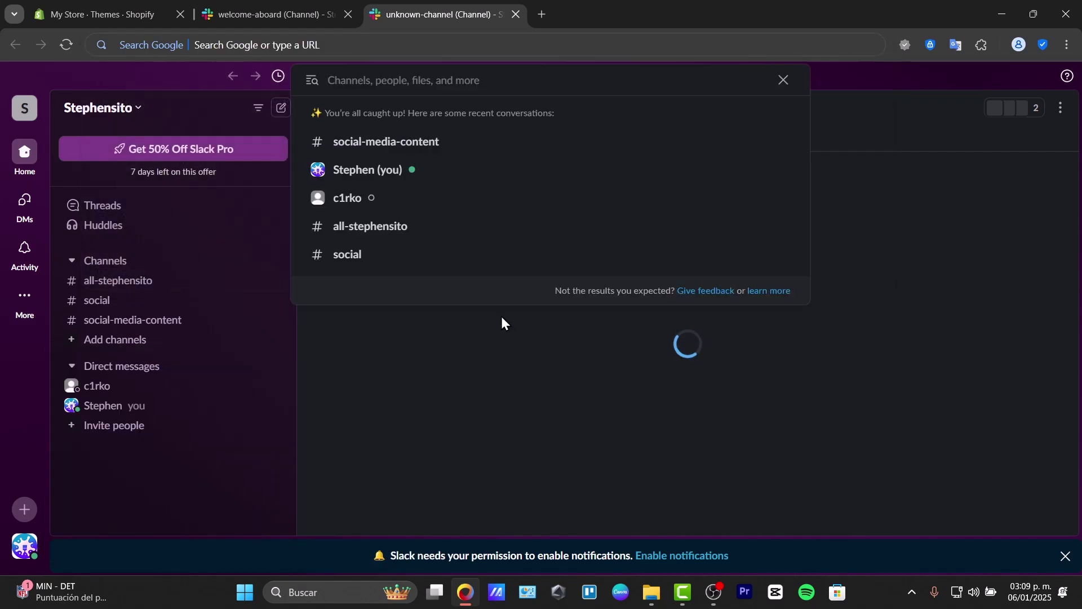
click(817, 361)
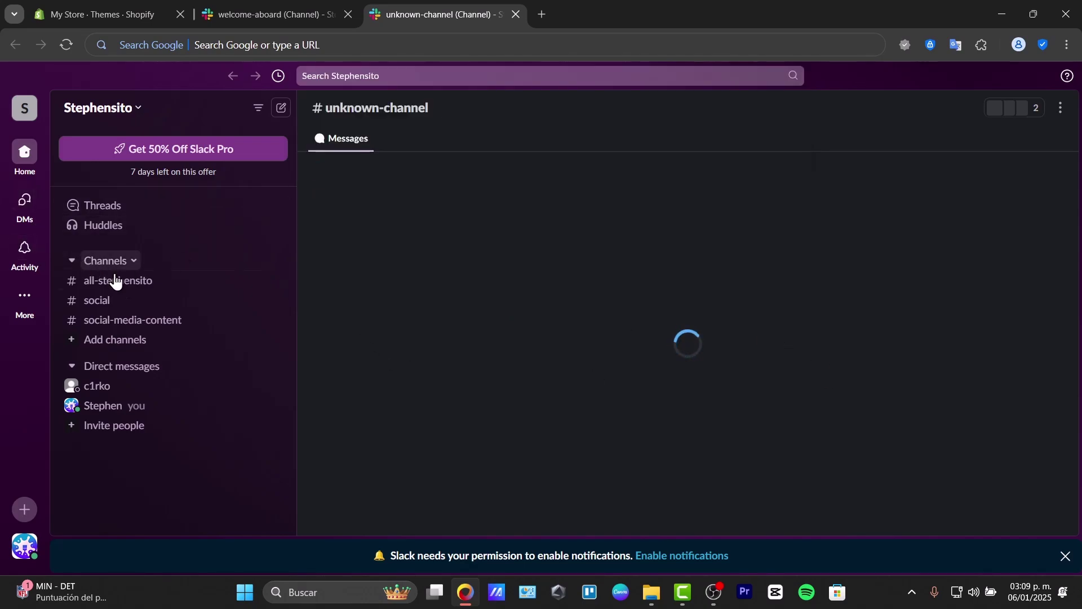
Step: In #social, enter the /remind command to get its reminder template
click(129, 301)
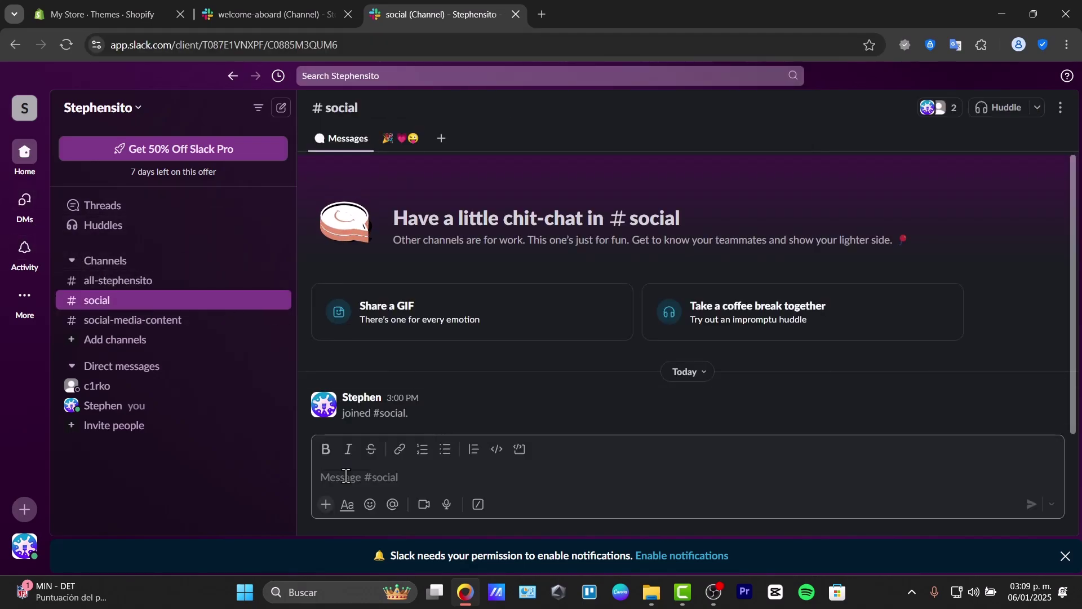
text(/)
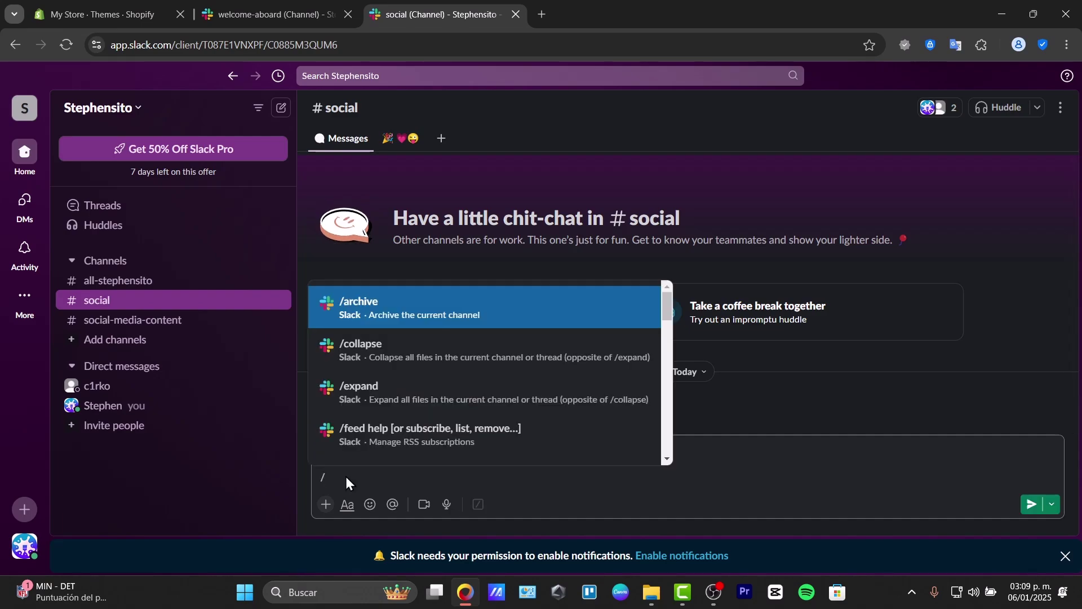
text(r)
text(t)
key(BackSpace)
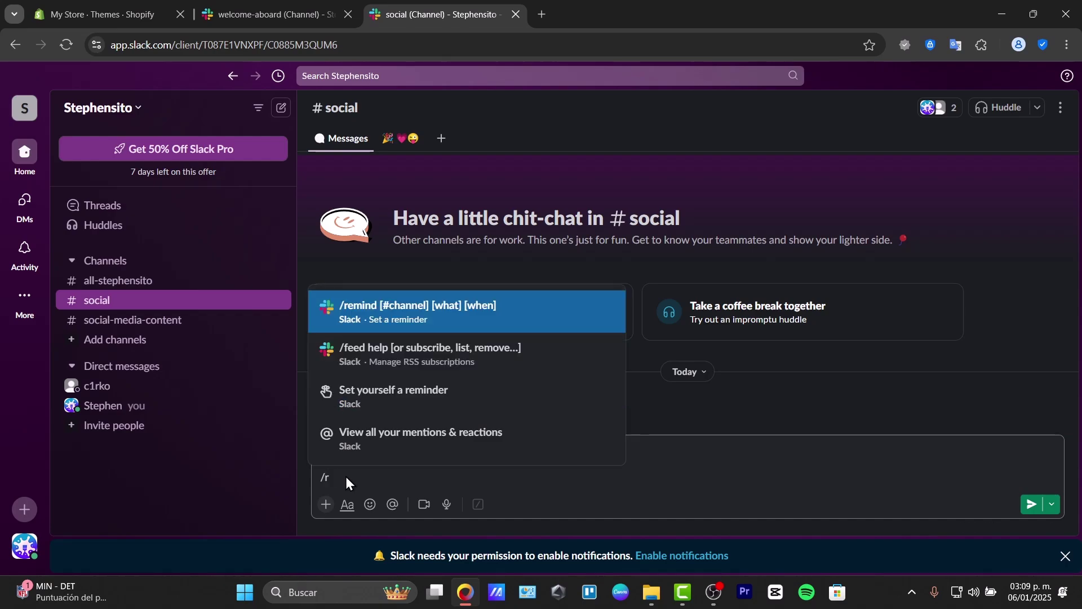
text(emi)
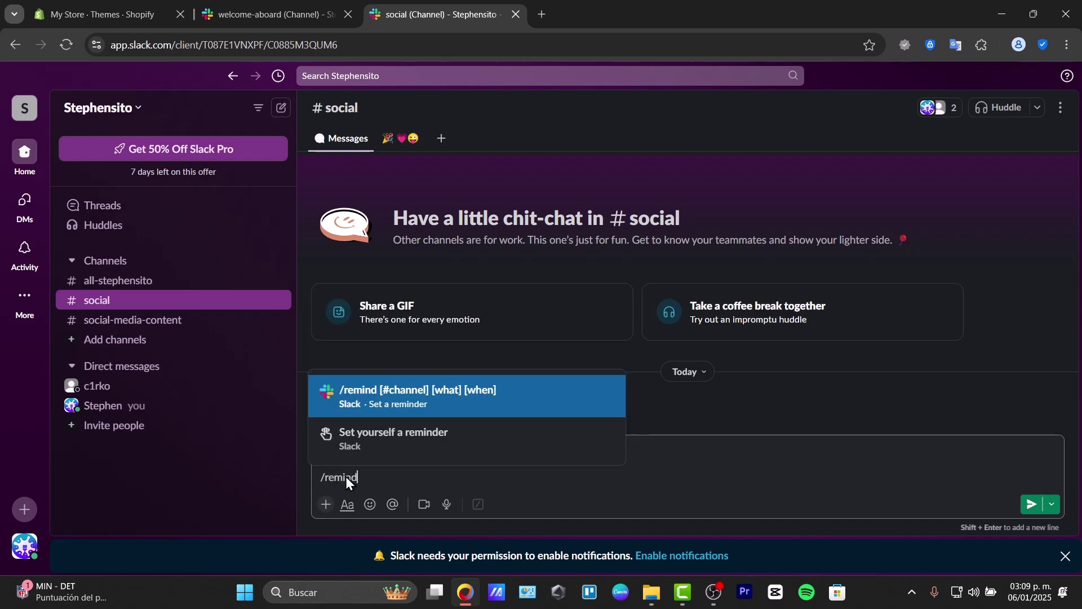
text(nd)
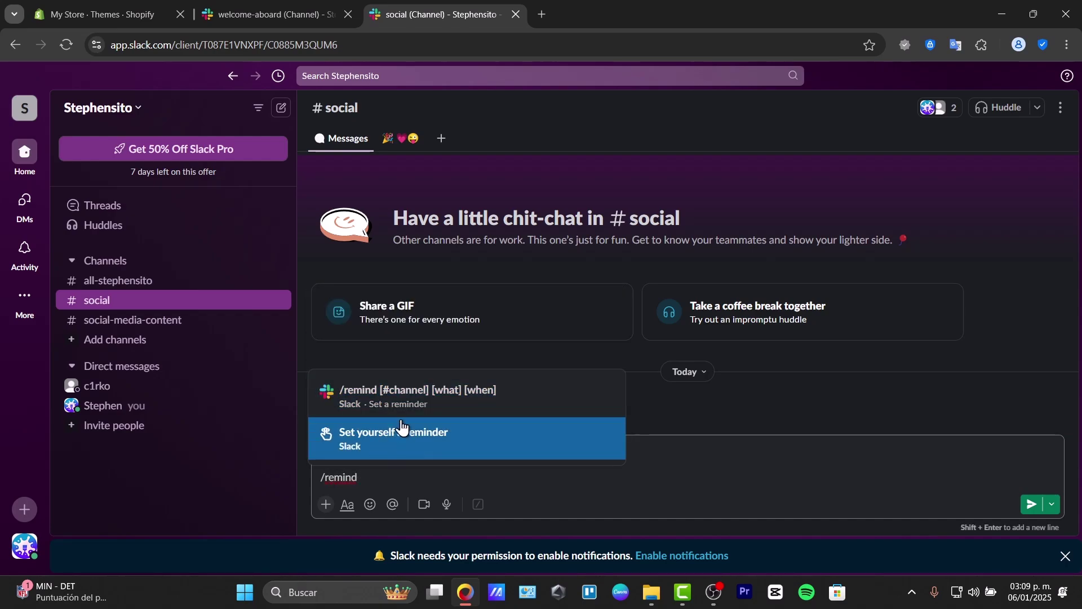
click(418, 405)
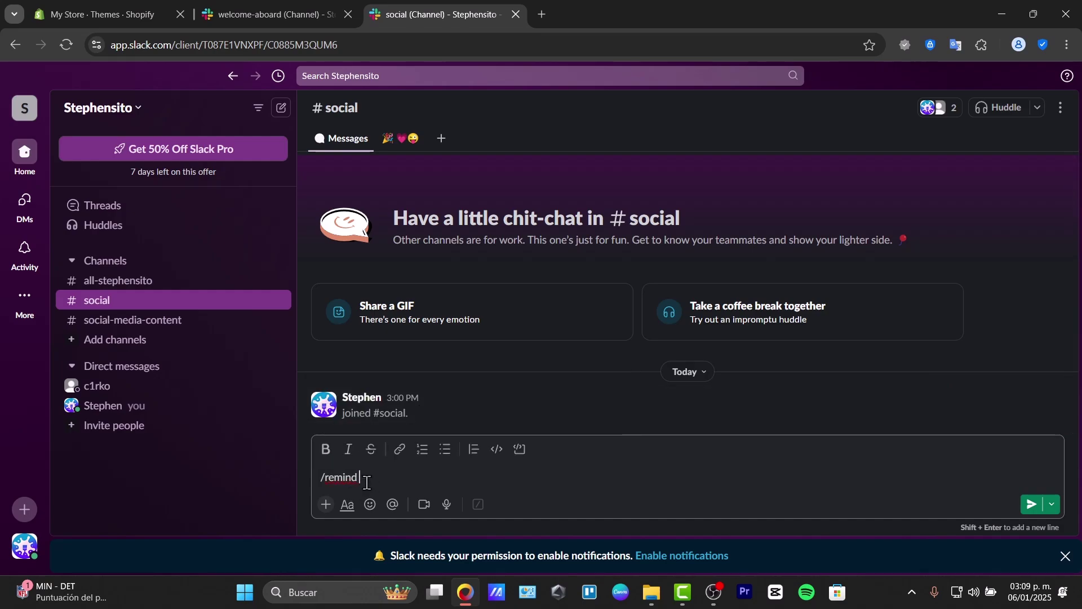
key(BackSpace)
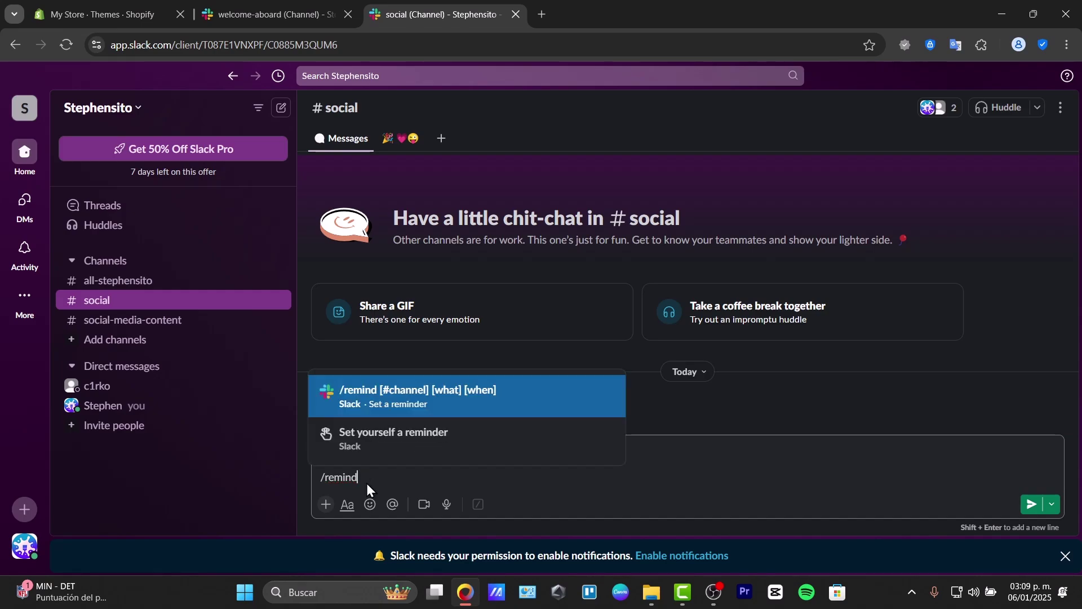
click(466, 405)
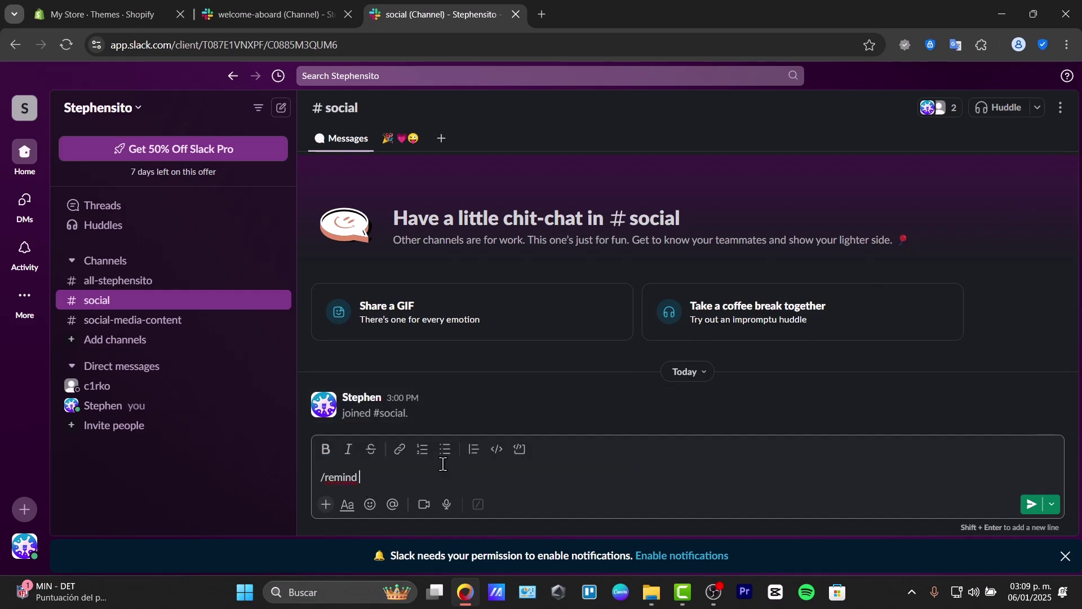
key(Return)
Step: Fill the reminder with 'finish the progress' for 'today' and send it
double_click(422, 478)
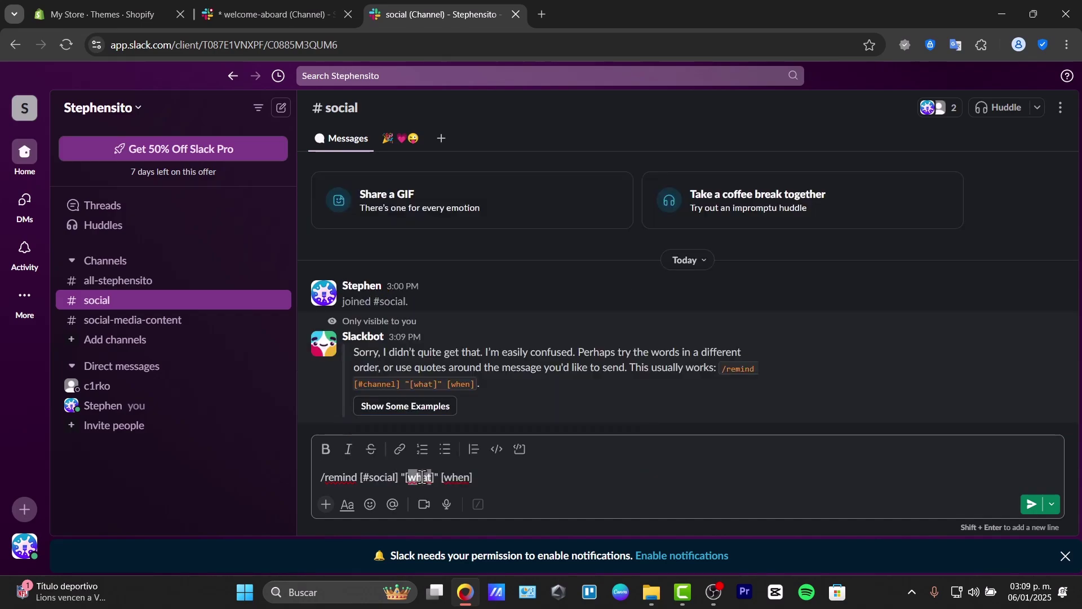
text(finish the pr)
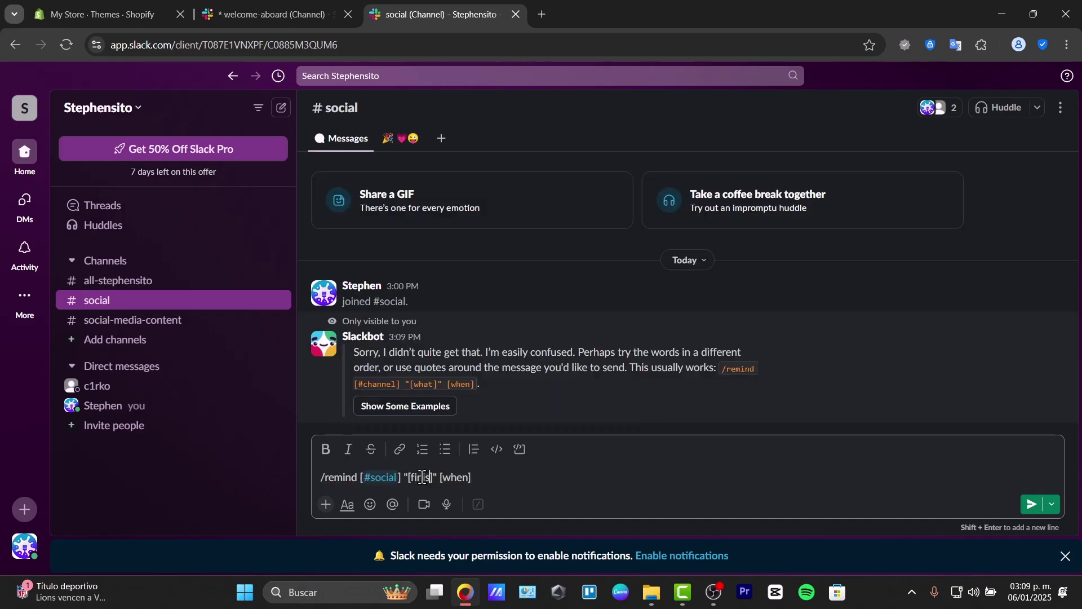
text(ogress)
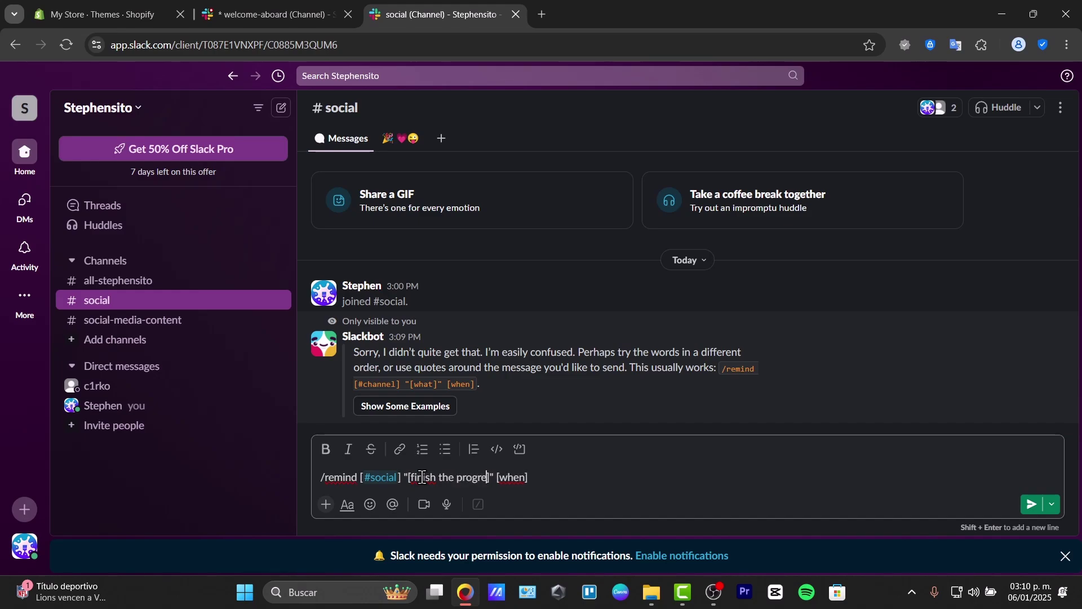
double_click(521, 478)
text(today)
key(Return)
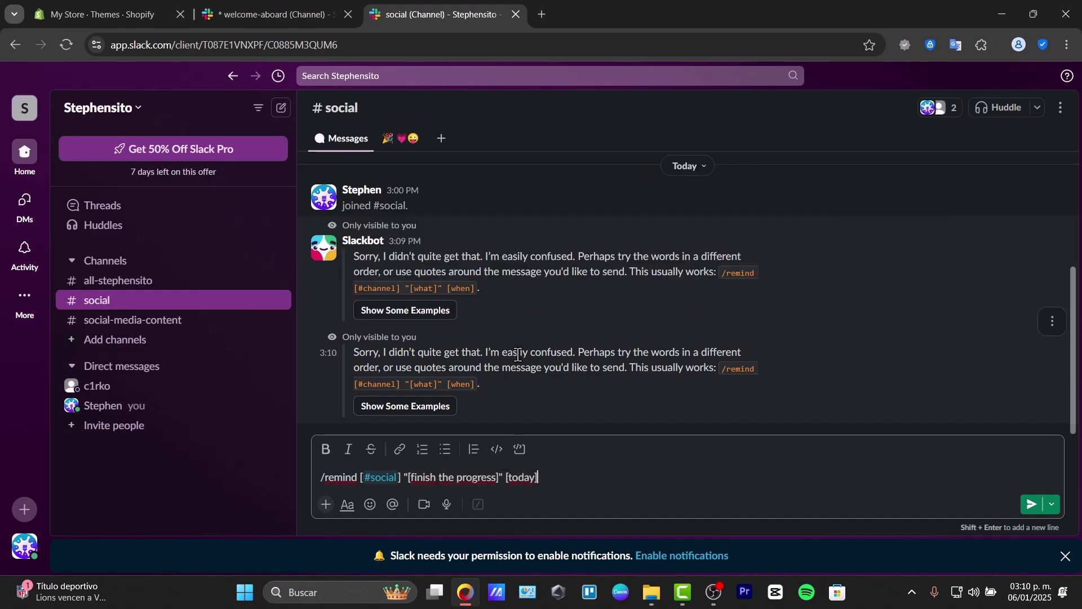
click(1032, 503)
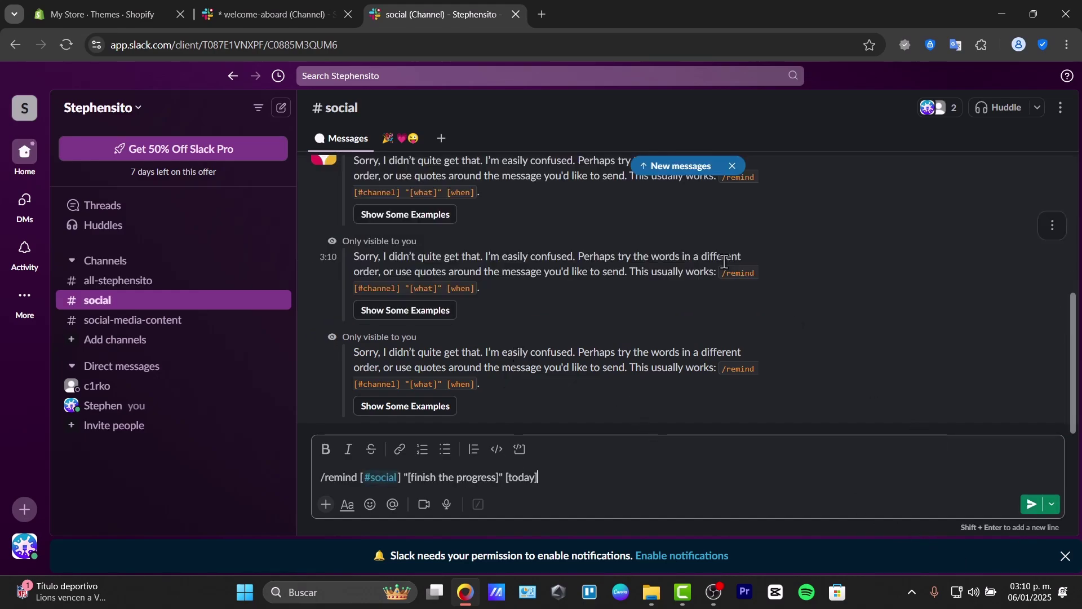
key(Return)
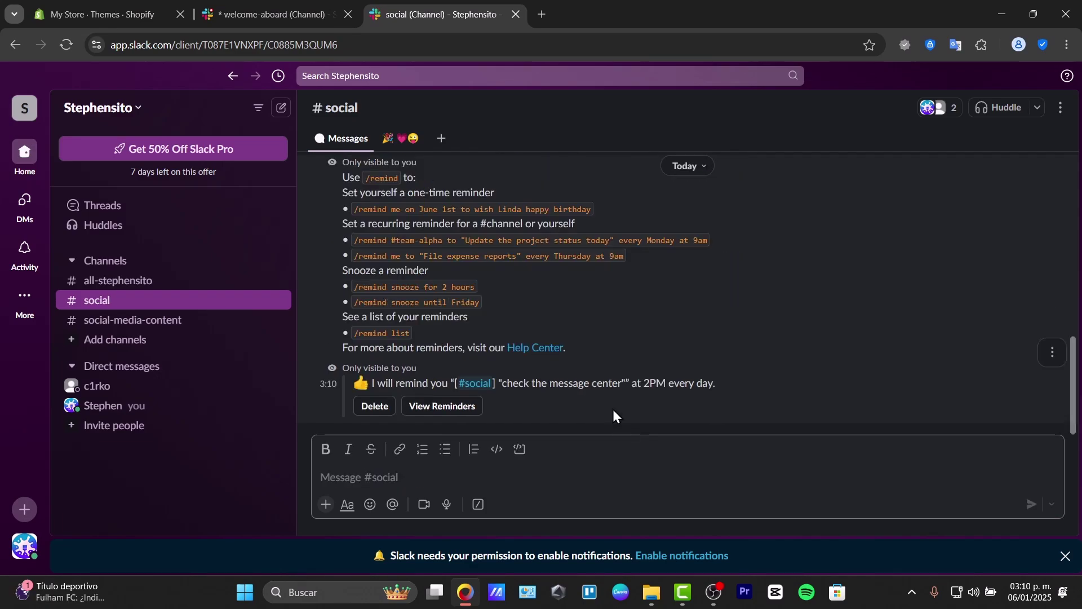
drag(407, 383, 743, 393)
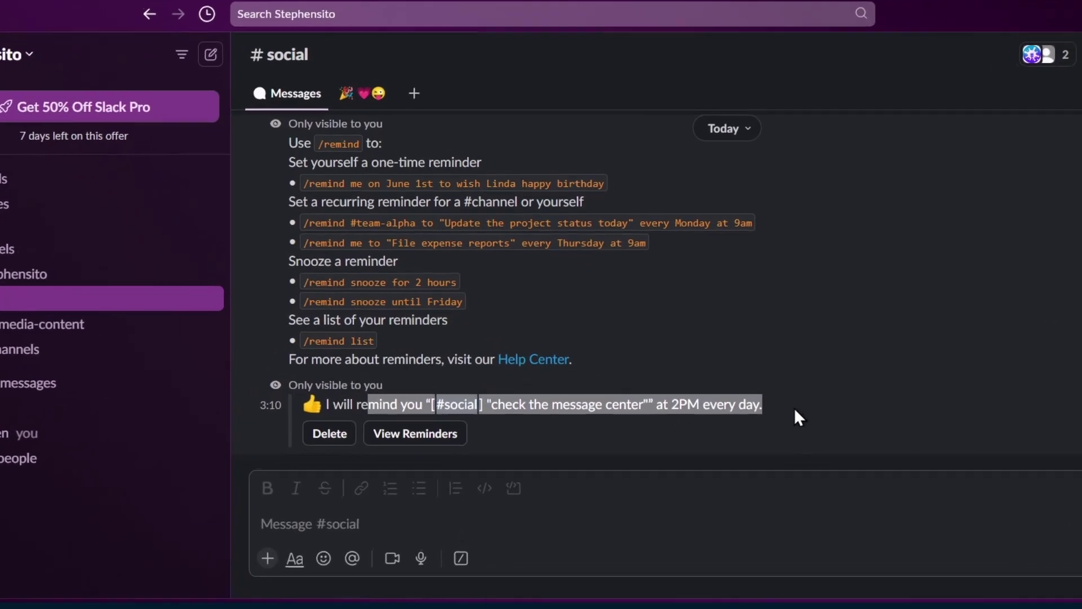
click(800, 408)
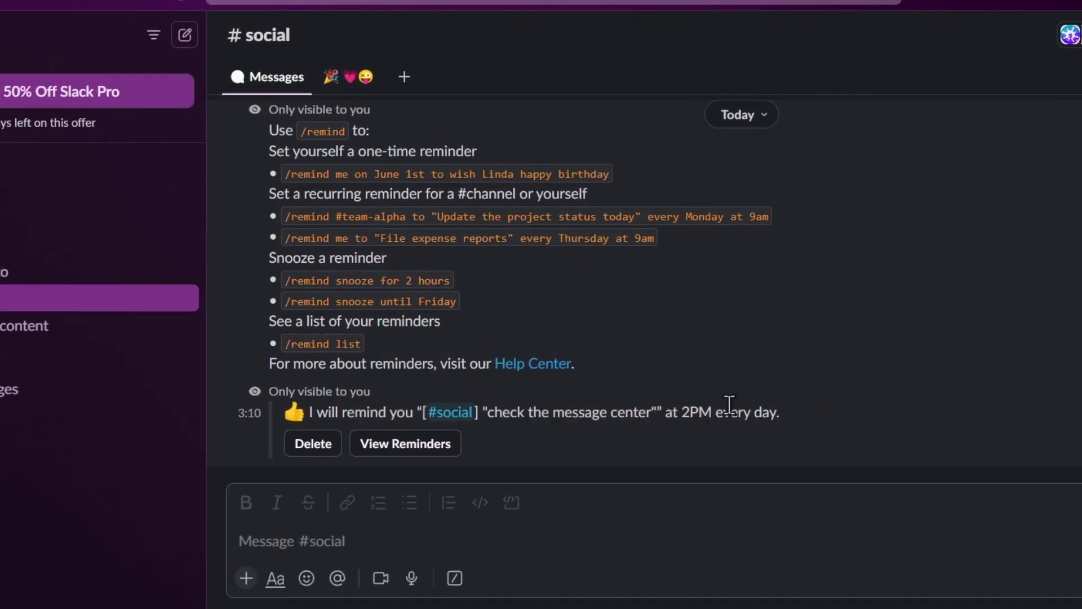